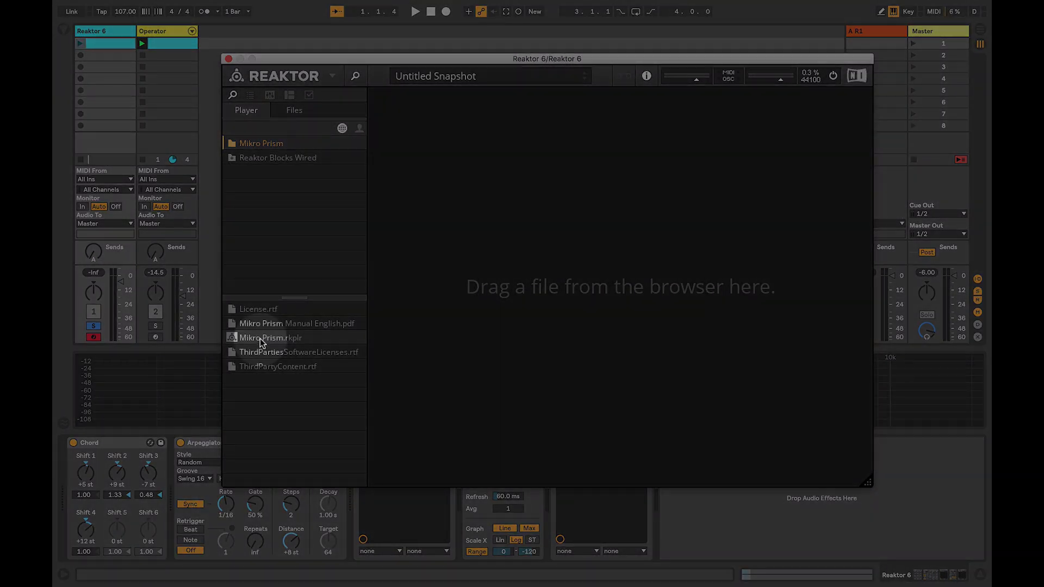
Step: Load Mikro Prism.rkplr, hide the file browser, and move the plugin window up and left
double_click(260, 338)
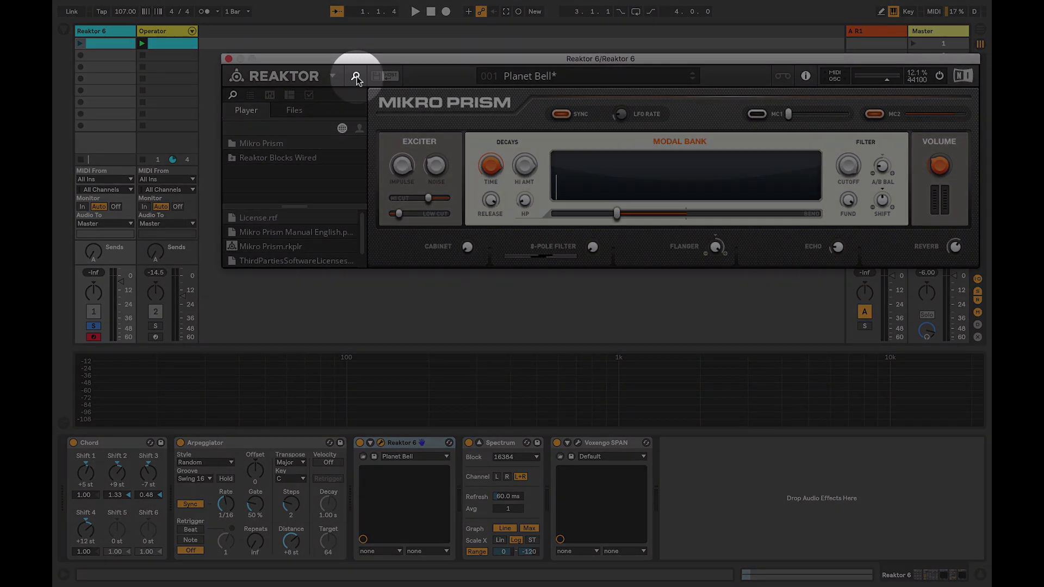
left_click(356, 77)
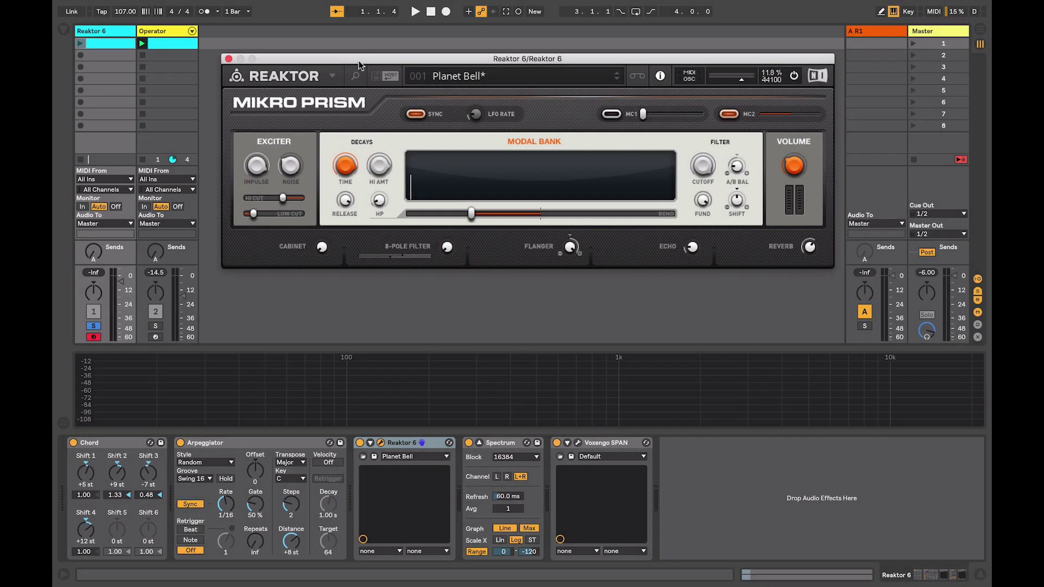
left_click_drag(357, 60, 303, 79)
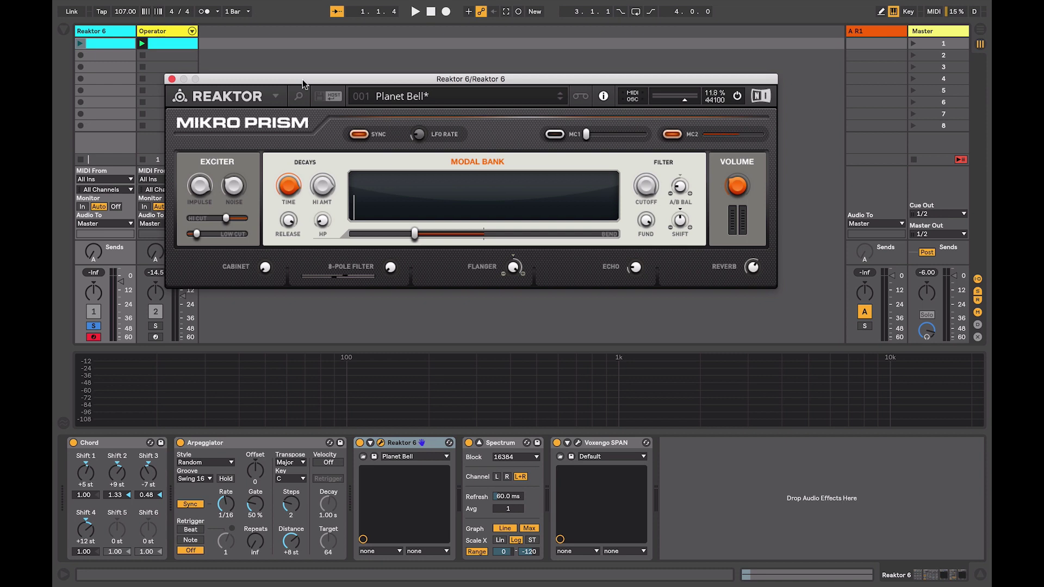
left_click(466, 96)
scroll(483, 133, "down", 10)
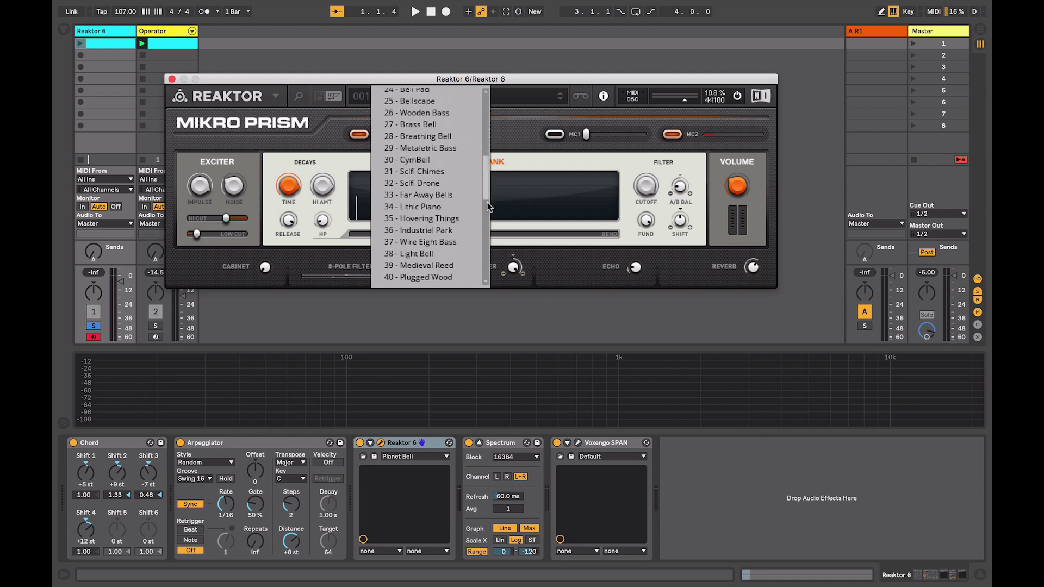
scroll(486, 102, "up", 12)
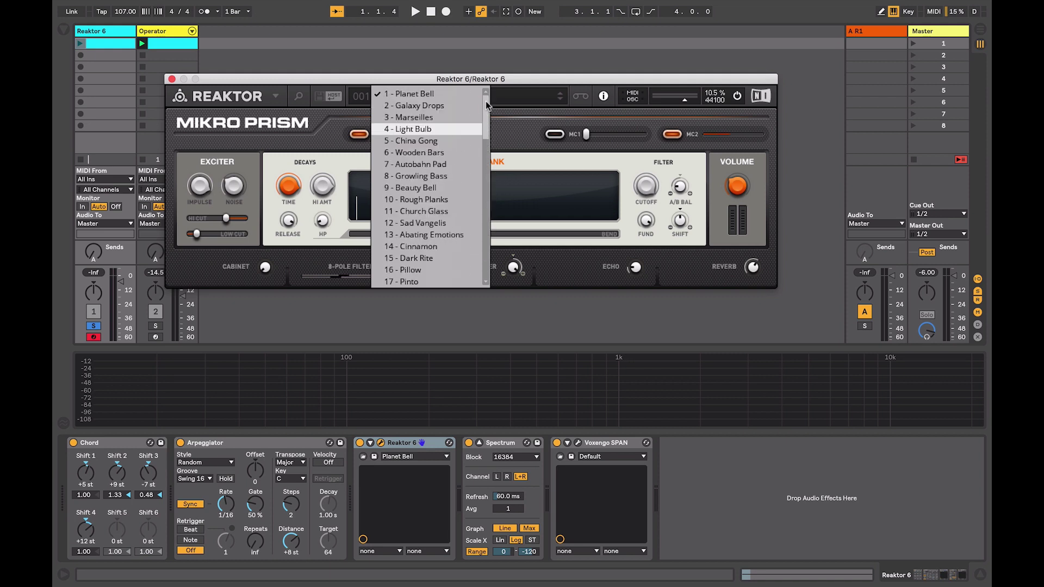
left_click(303, 102)
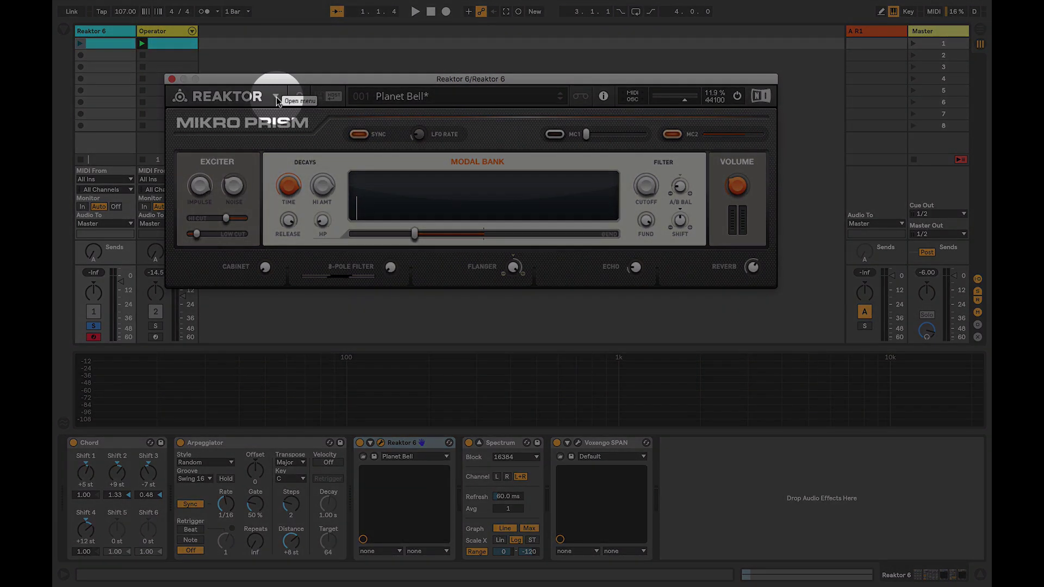
left_click(276, 97)
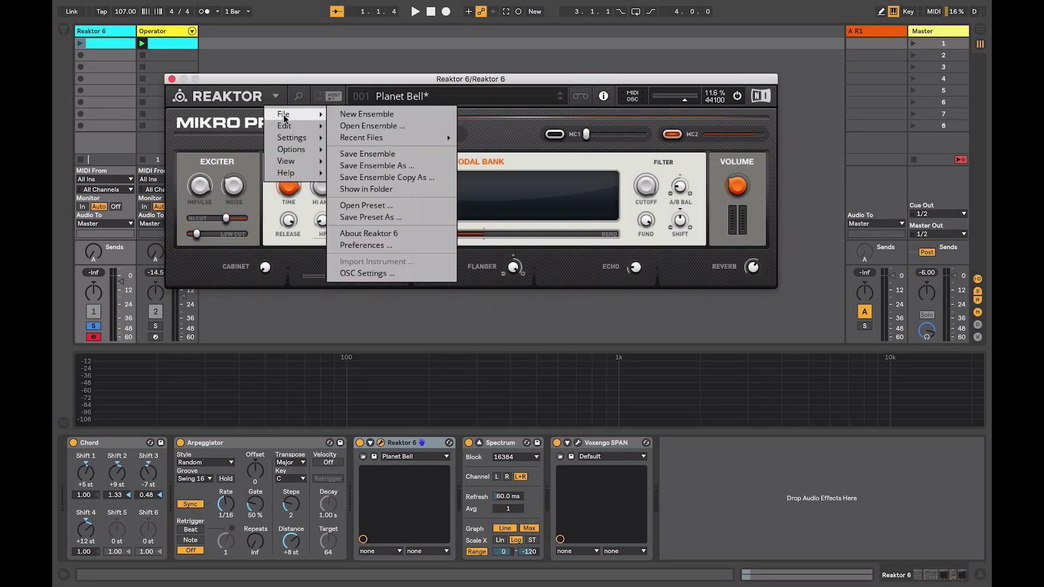
mouse_move(303, 117)
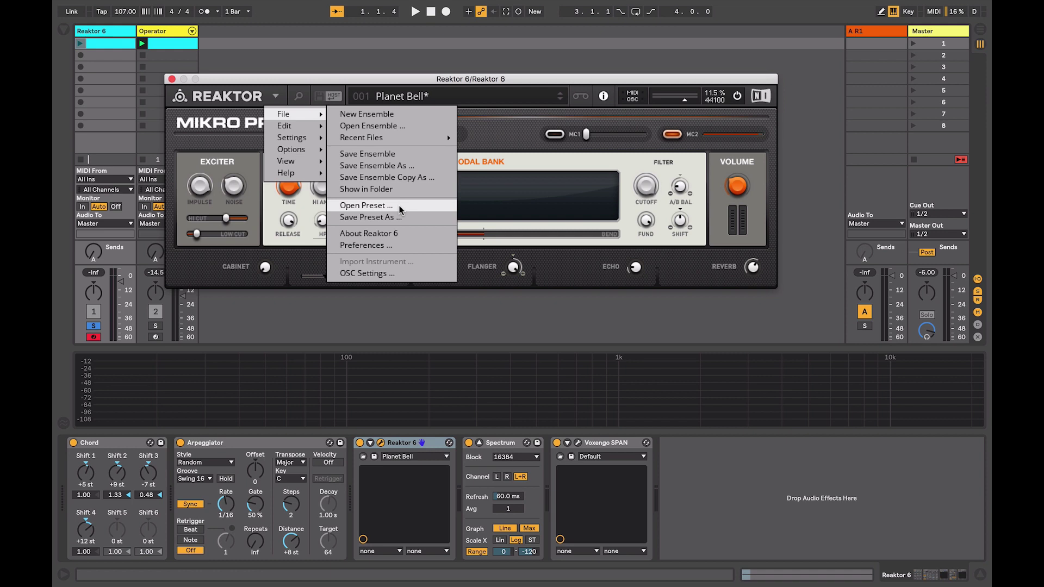
Step: Dismiss the open menus without choosing anything
left_click(524, 136)
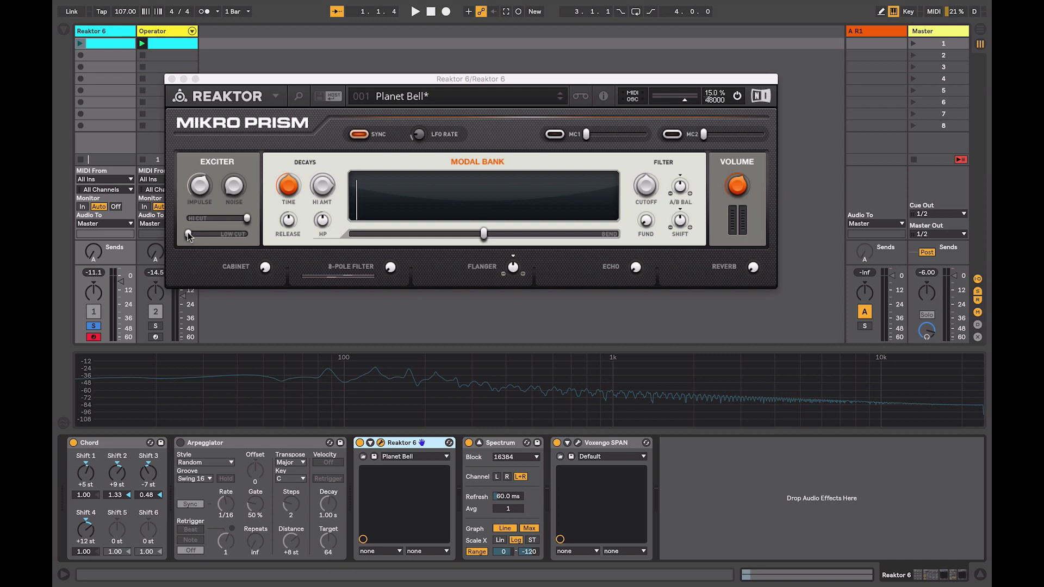
Step: Raise the EXCITER LOW CUT slider to thin the bell's bass
left_click_drag(187, 233, 213, 237)
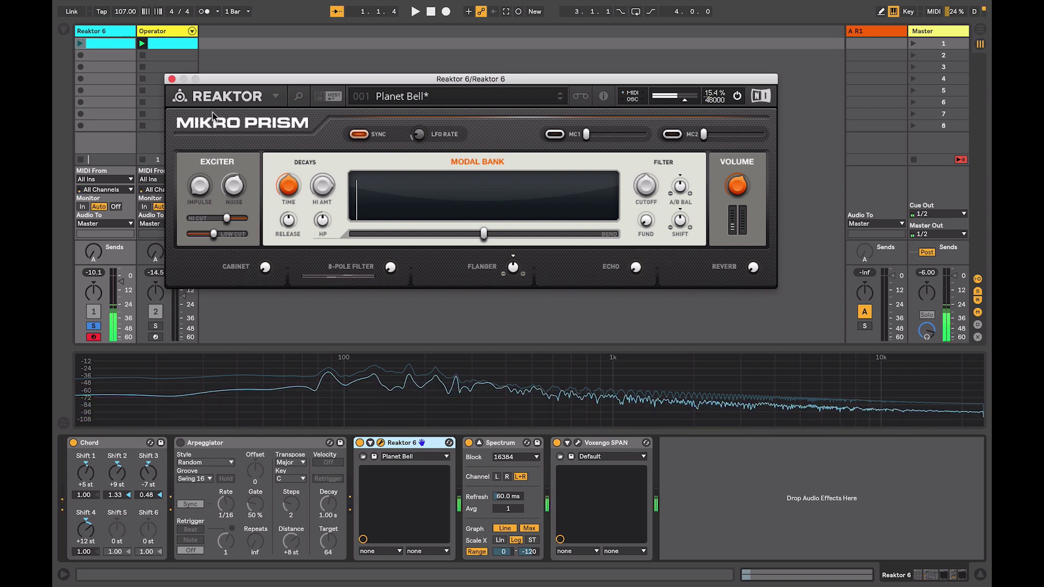
Step: Lower the exciter's LOW CUT again and pull its HI CUT down slightly
mouse_move(213, 234)
left_mouse_down()
mouse_move(197, 237)
mouse_move(244, 218)
mouse_move(196, 245)
left_mouse_up()
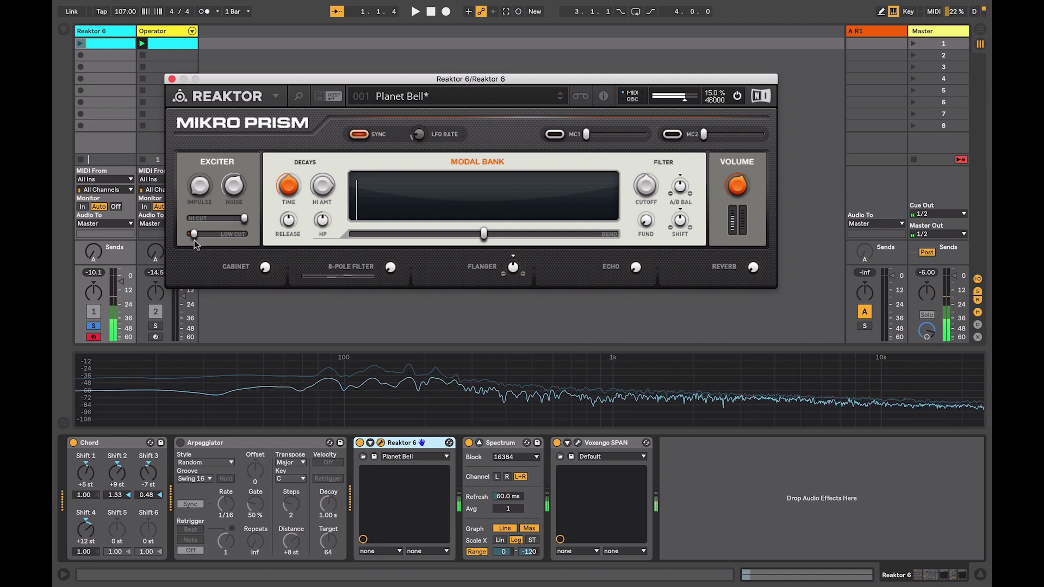
mouse_move(244, 218)
left_mouse_down()
mouse_move(231, 228)
mouse_move(243, 220)
left_mouse_up()
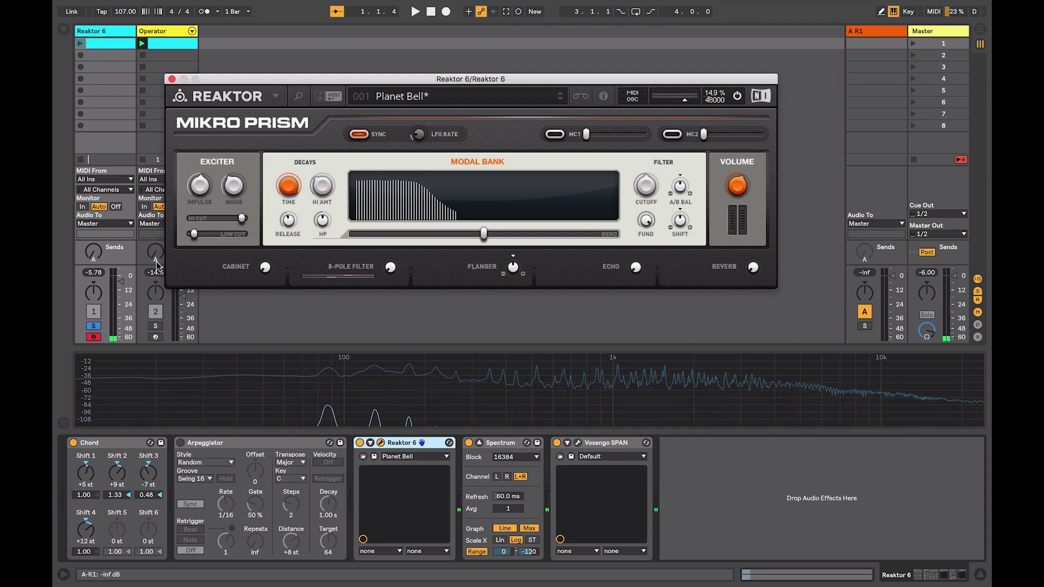
left_click_drag(121, 281, 120, 299)
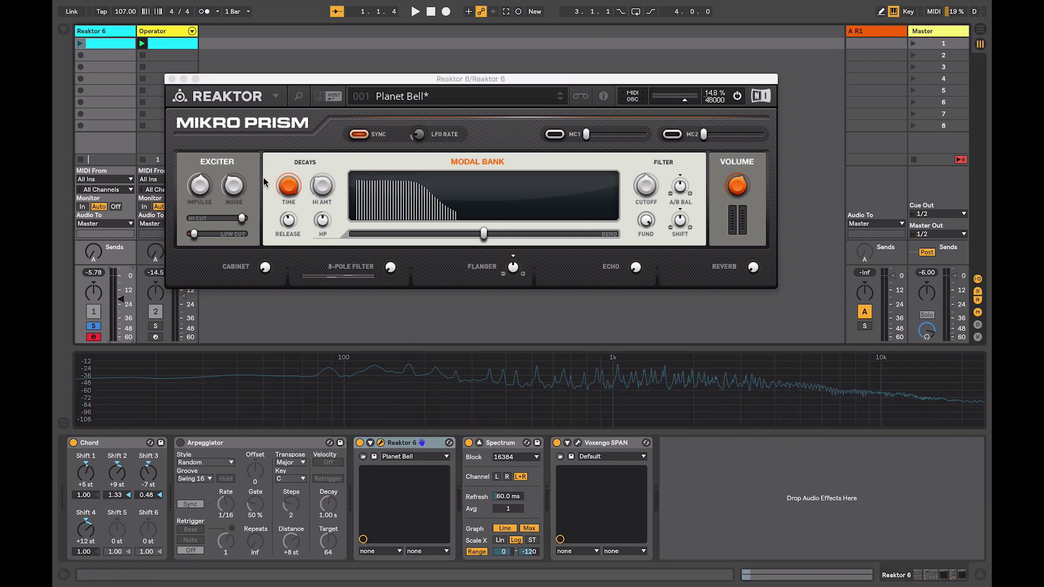
left_click(319, 168)
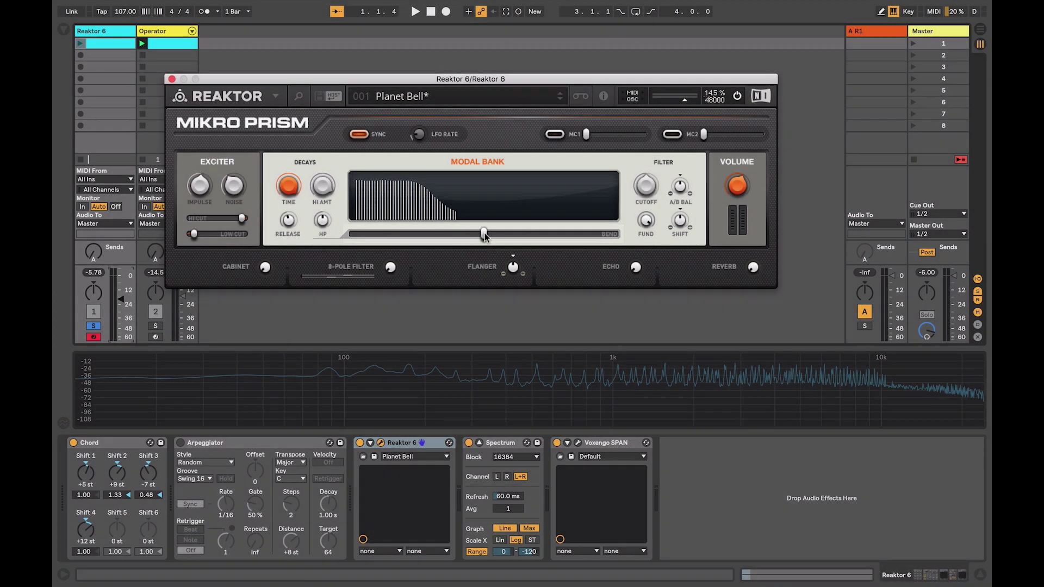
Step: Bend the modal partials down, then up past centre to about three-quarters
left_click_drag(475, 236, 440, 238)
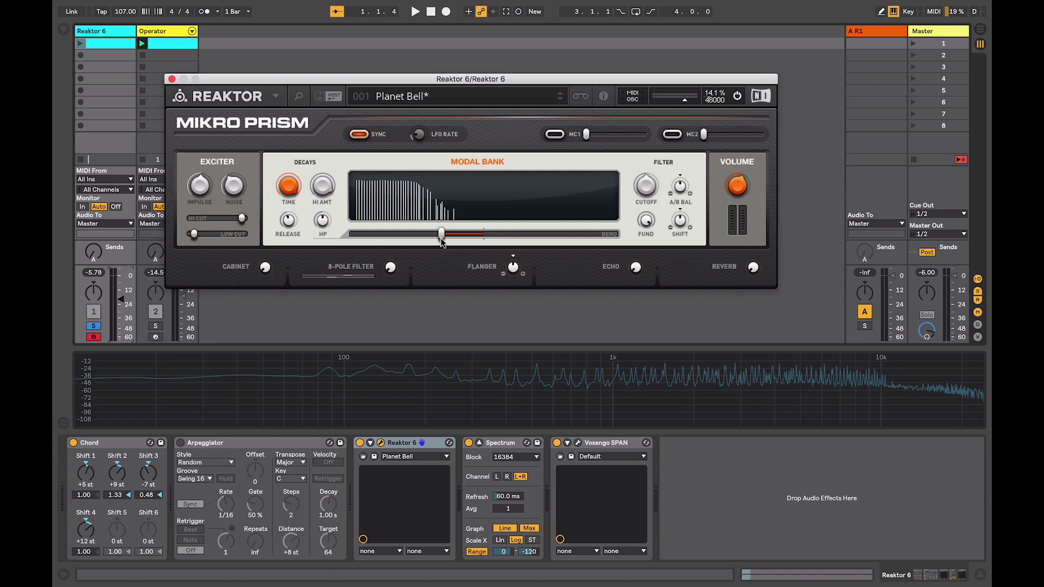
left_click_drag(441, 242, 480, 240)
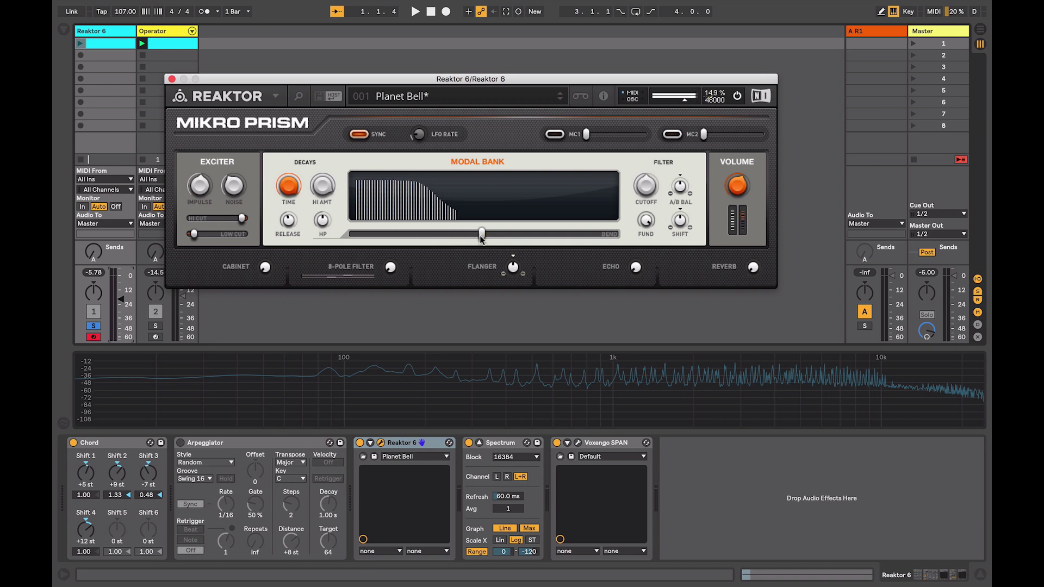
left_click_drag(482, 239, 581, 242)
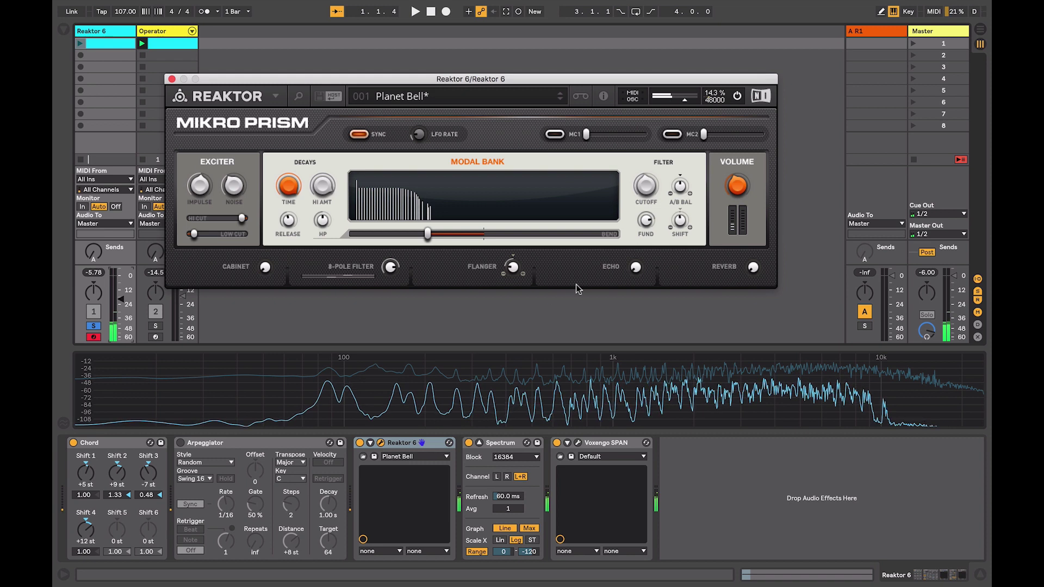
Step: Raise the ECHO and REVERB knobs up from zero
left_click_drag(636, 270, 635, 235)
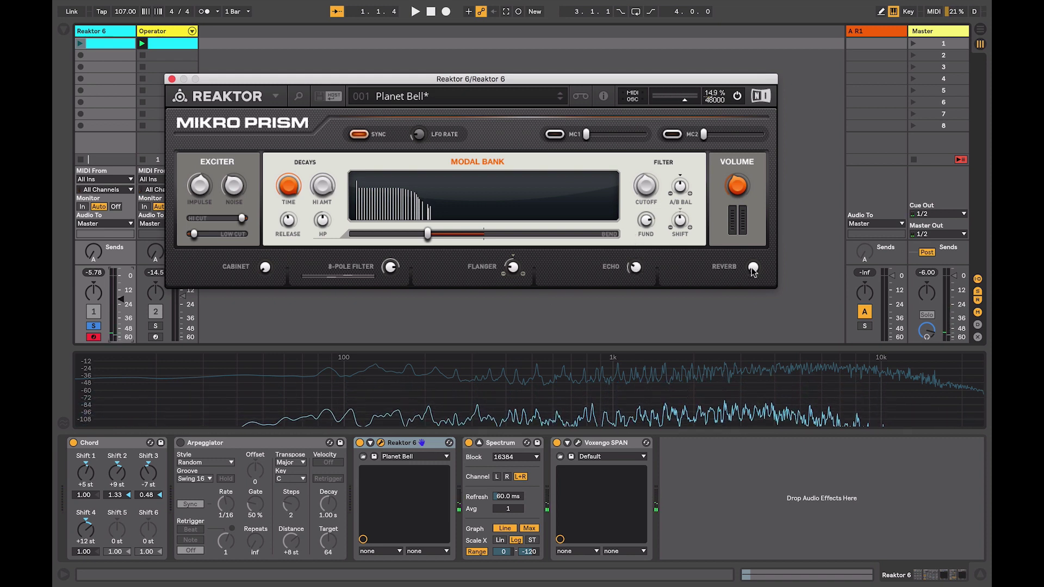
left_click_drag(751, 271, 744, 168)
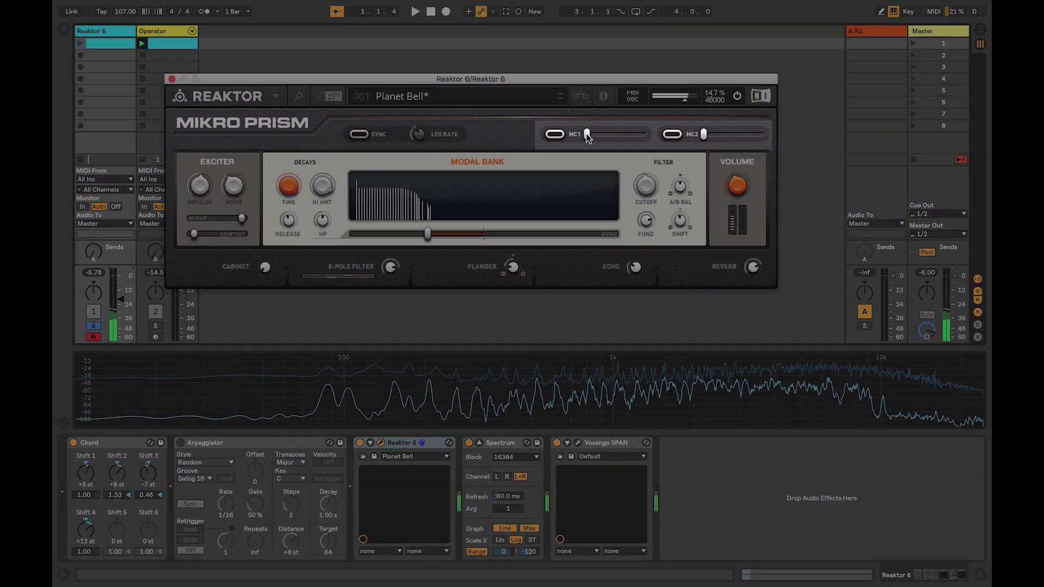
Step: Sweep the MC1 macro slider back and forth, leaving it near minimum
left_click_drag(588, 136, 651, 158)
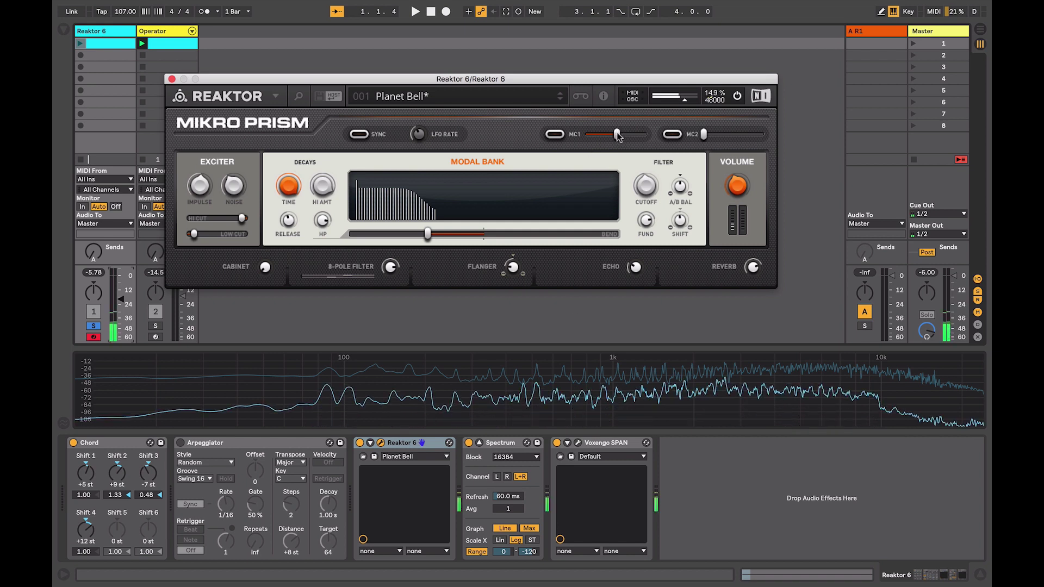
mouse_move(618, 136)
left_mouse_down()
mouse_move(562, 142)
mouse_move(654, 139)
mouse_move(586, 144)
mouse_move(623, 145)
left_mouse_up()
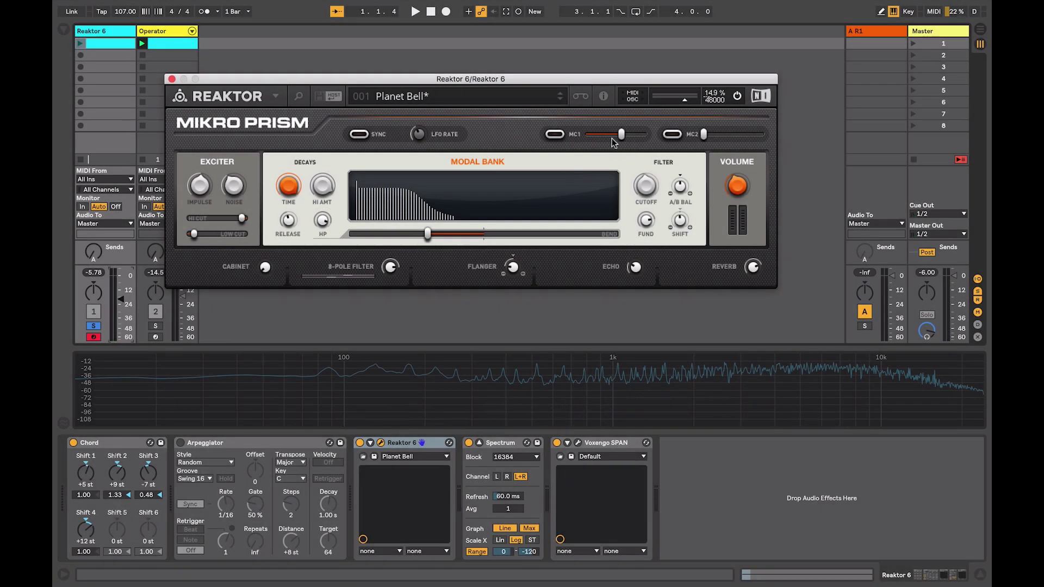
left_click_drag(594, 141, 546, 145)
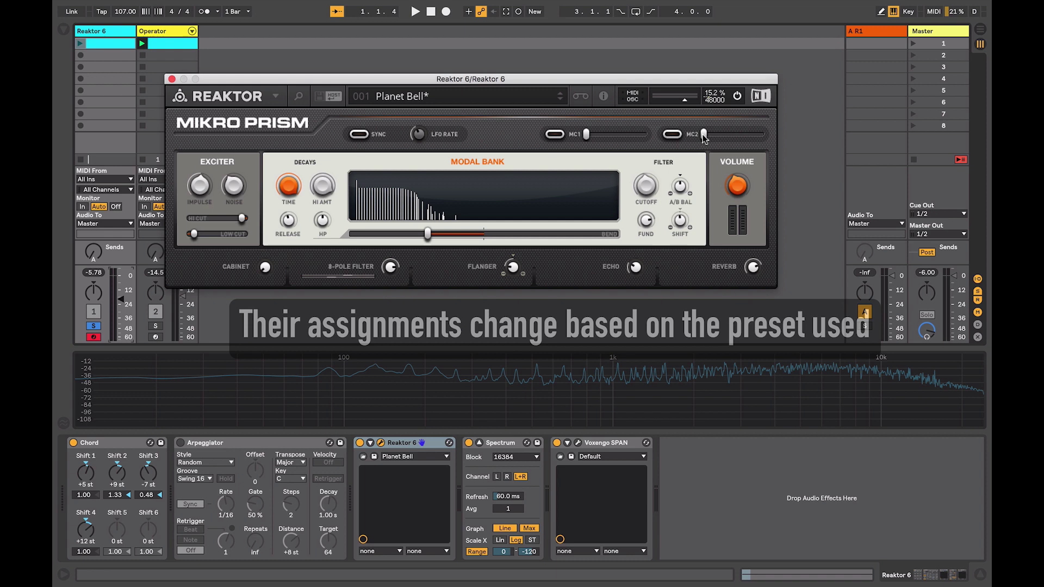
Step: Push MC2 right to open the 8-pole filter, then bring it back partway
mouse_move(703, 137)
left_mouse_down()
mouse_move(757, 137)
mouse_move(708, 143)
mouse_move(763, 143)
mouse_move(707, 151)
mouse_move(776, 158)
mouse_move(707, 156)
mouse_move(708, 140)
mouse_move(691, 144)
mouse_move(702, 133)
left_mouse_up()
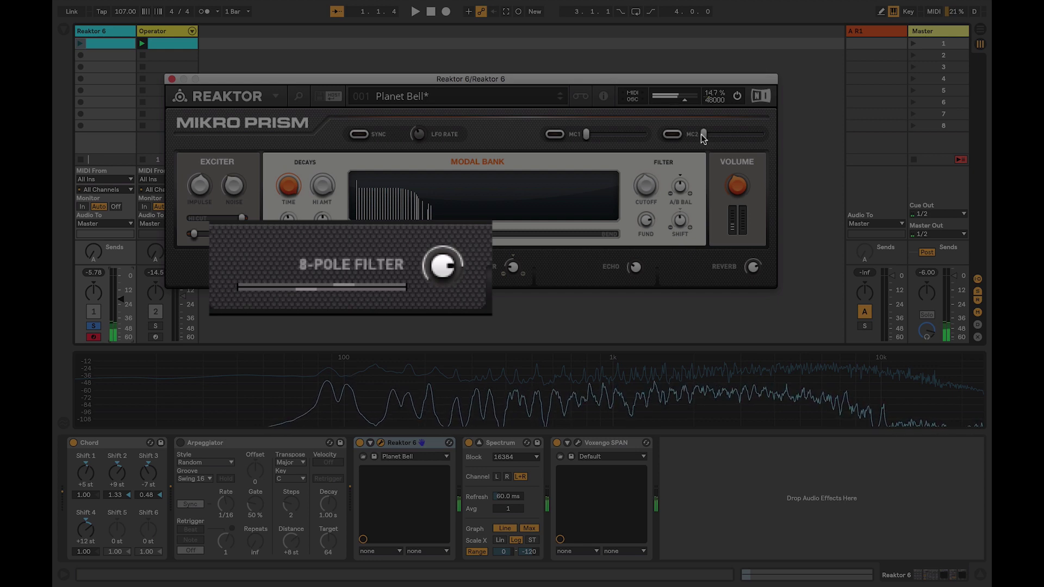
left_click_drag(702, 134, 804, 142)
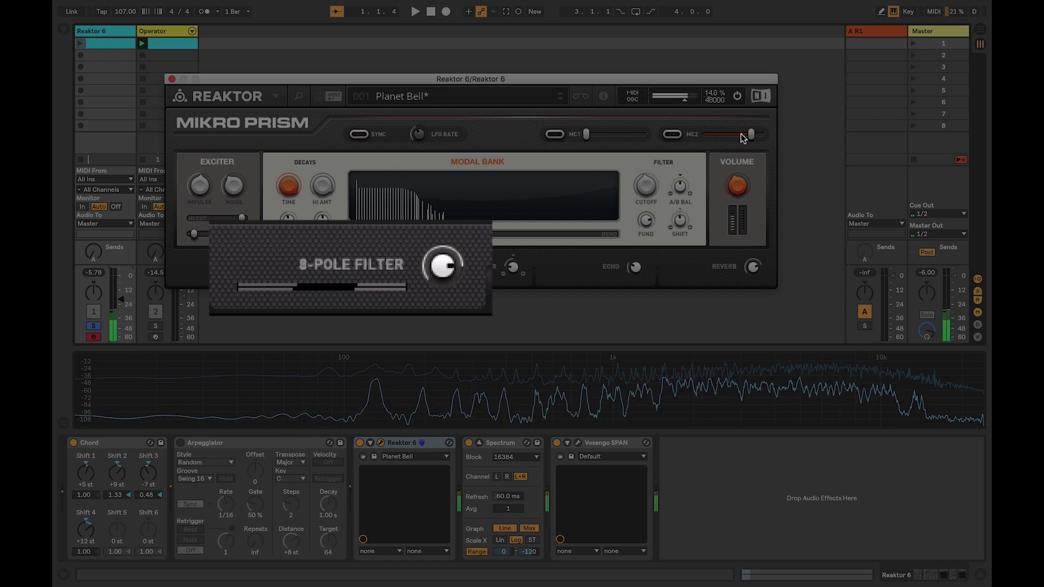
left_click_drag(740, 132, 703, 149)
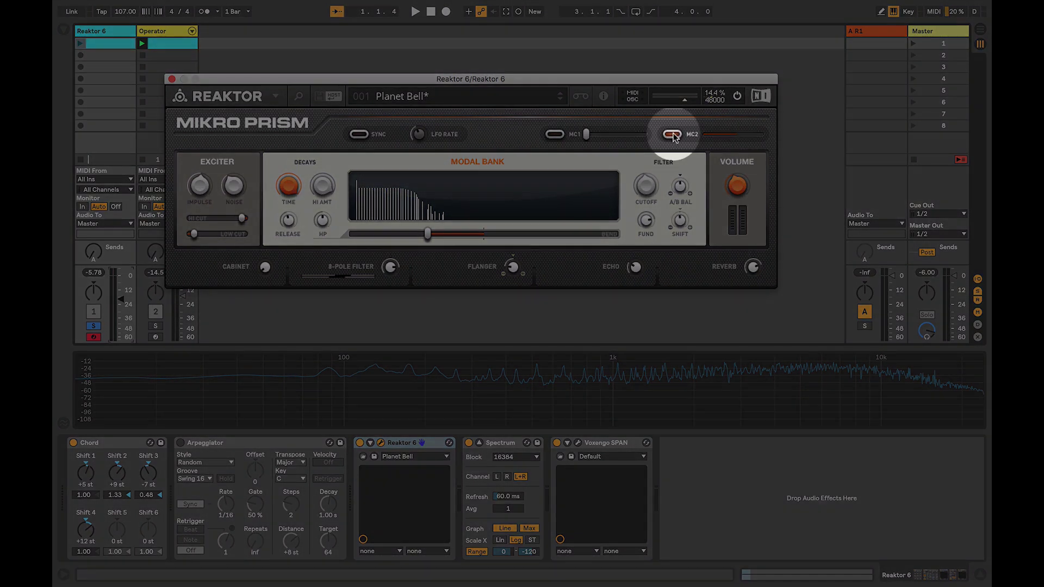
Step: Enable LFO modulation on the MC2 and MC1 macros
left_click(672, 134)
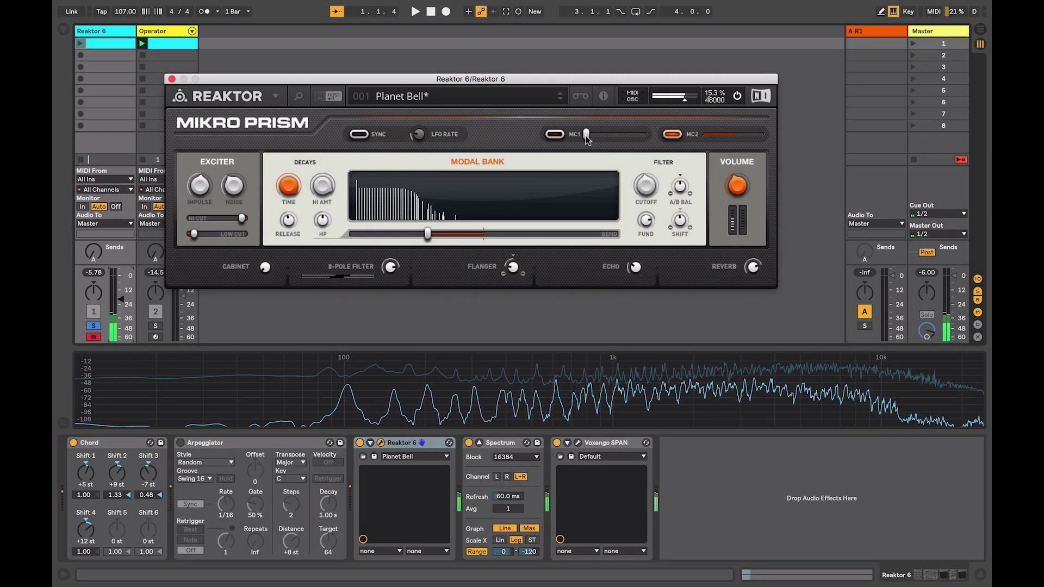
left_click(554, 135)
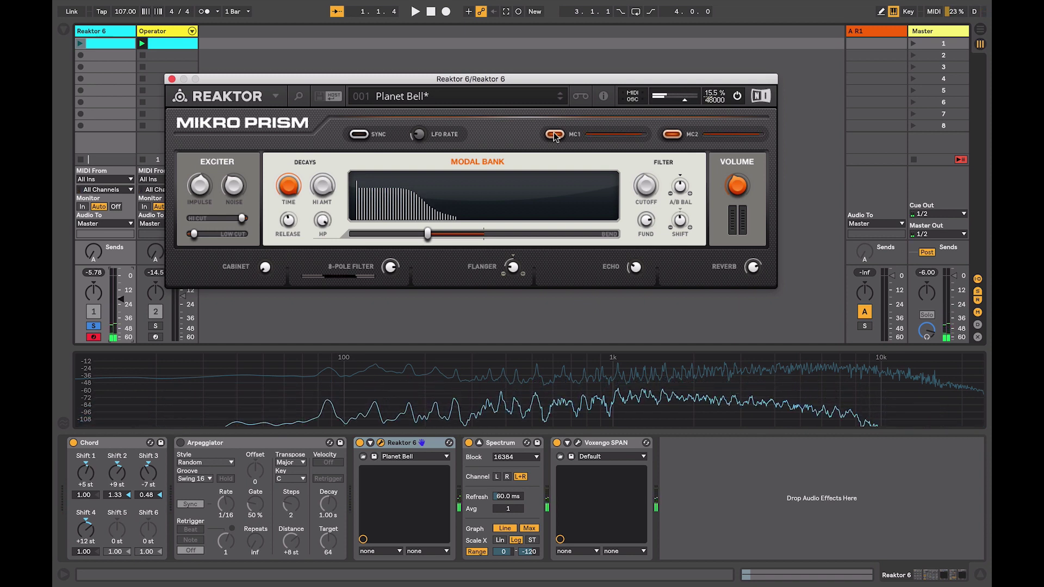
Step: Turn off MC1's LFO modulation and power on the Arpeggiator device
left_click(555, 135)
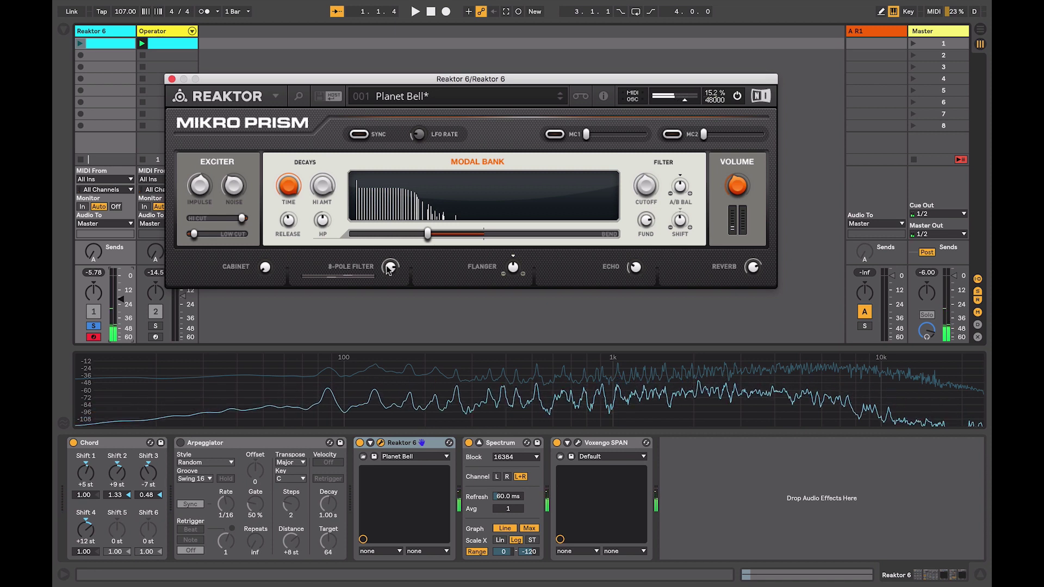
left_click(180, 444)
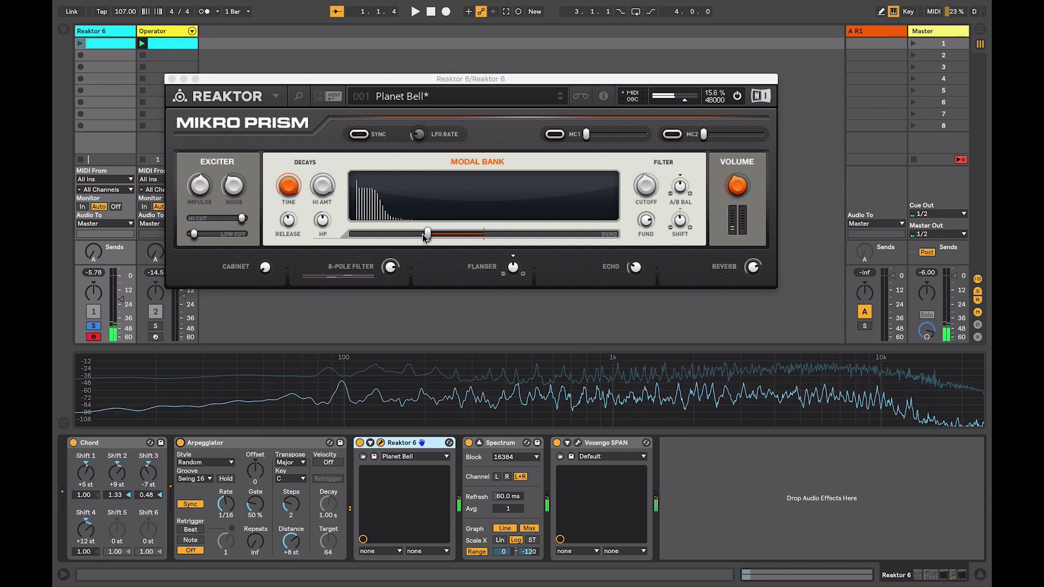
Step: Push the Modal Bank BEND slider far right to spread the Planet Bell's partials wider
left_click_drag(425, 238, 570, 245)
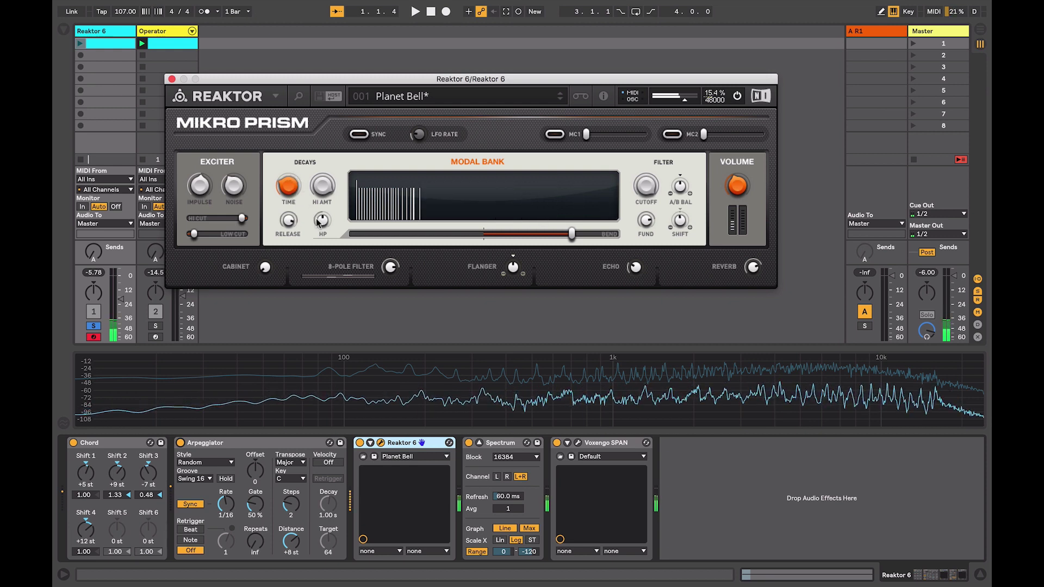
Step: Load the 2 - Galaxy Drops preset and switch off the Arpeggiator
left_click(412, 101)
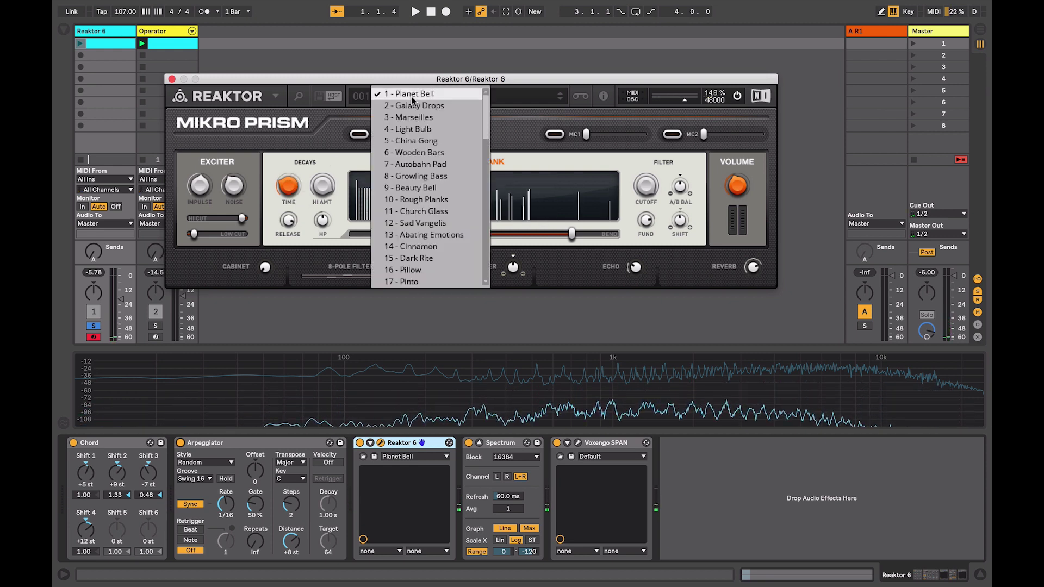
left_click(414, 108)
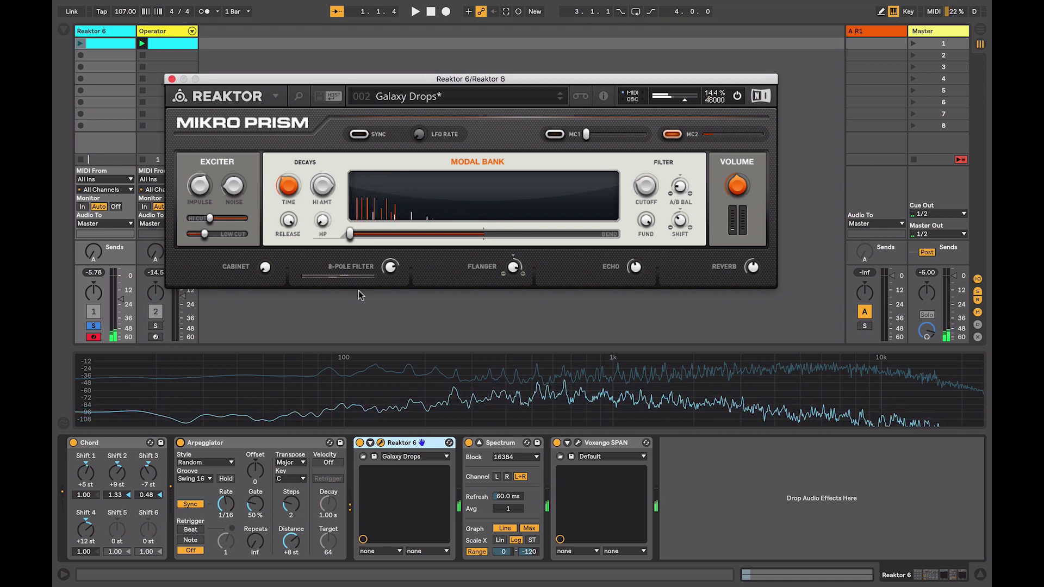
left_click(181, 445)
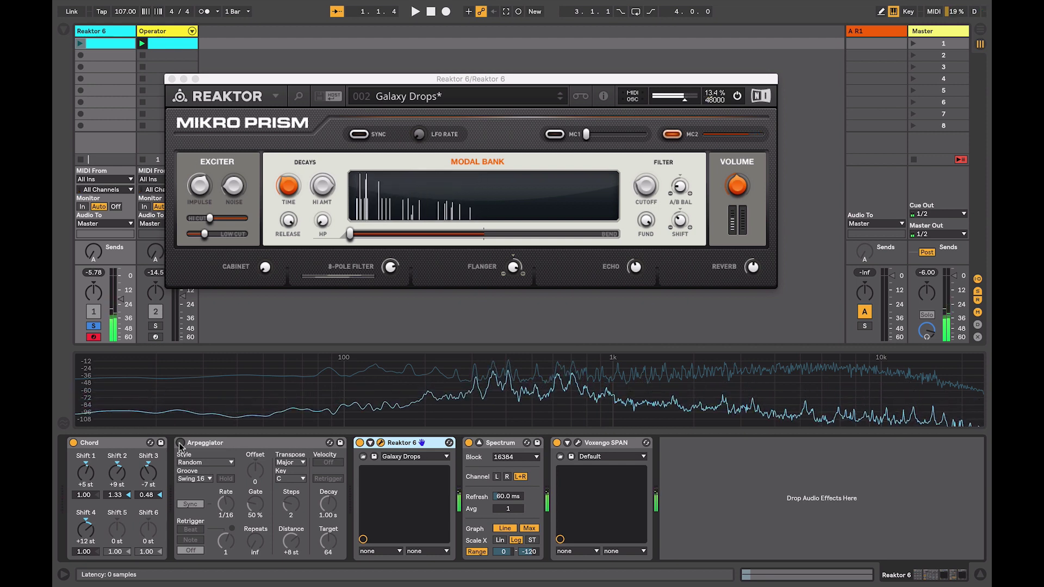
Step: Shorten the Release to dampen the sound and lower the 8-pole filter amount slightly
left_click(288, 231)
left_click_drag(287, 233, 286, 269)
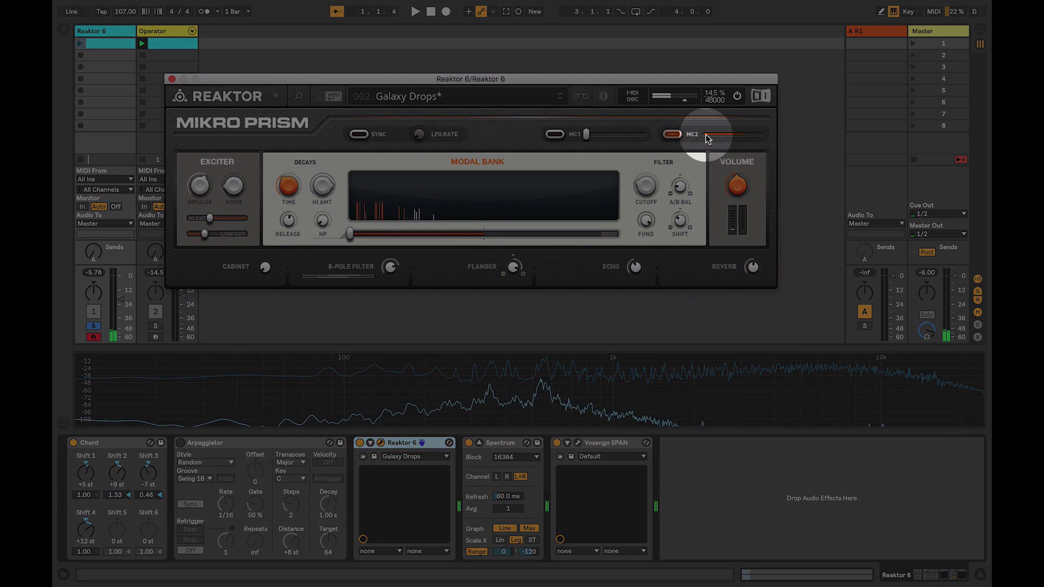
left_click_drag(352, 272, 347, 272)
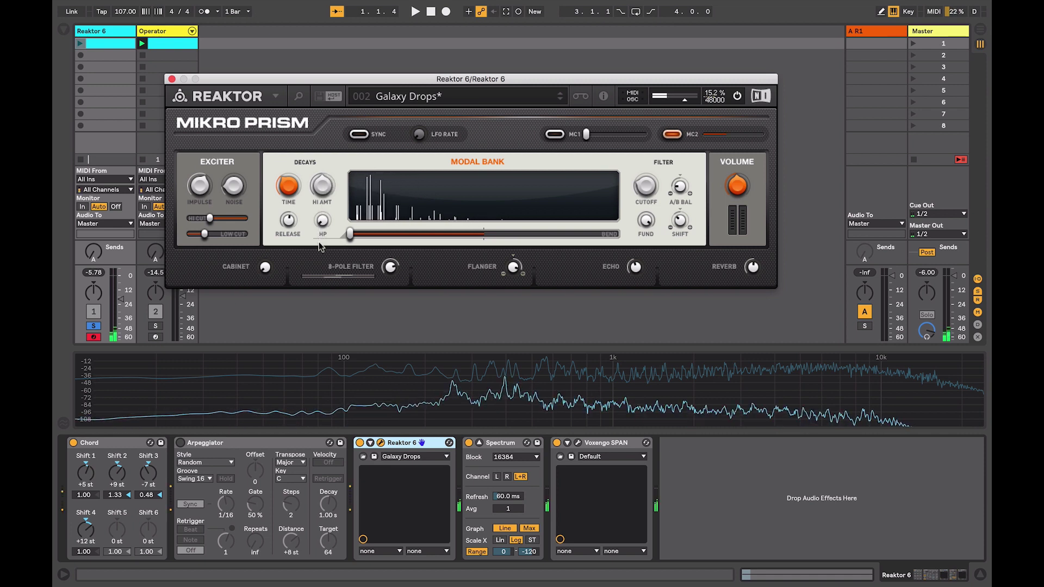
Step: Load the Marseilles preset, raise the modal bank bend, and turn HP down slightly
left_click(402, 100)
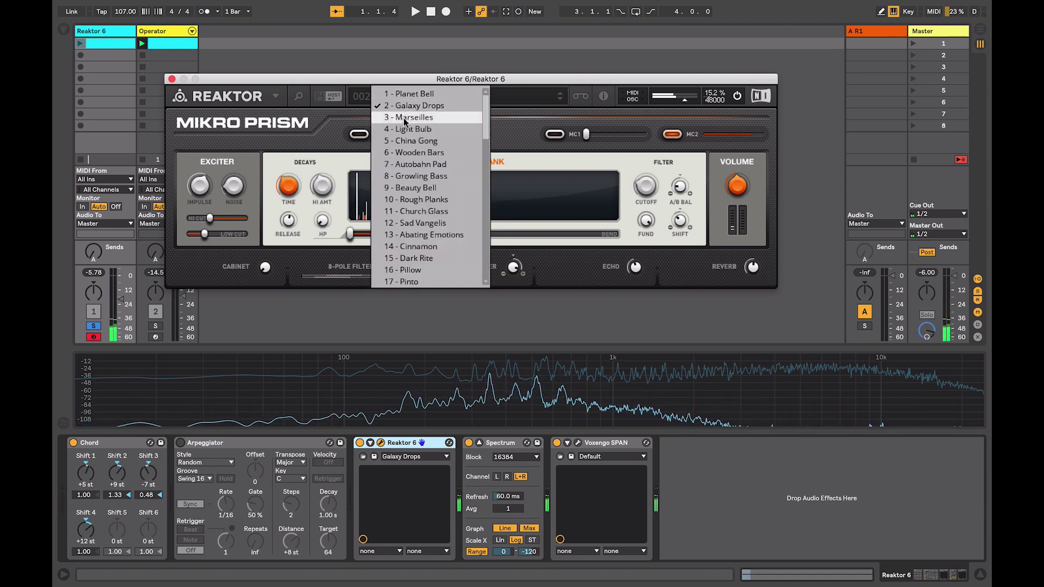
left_click(404, 121)
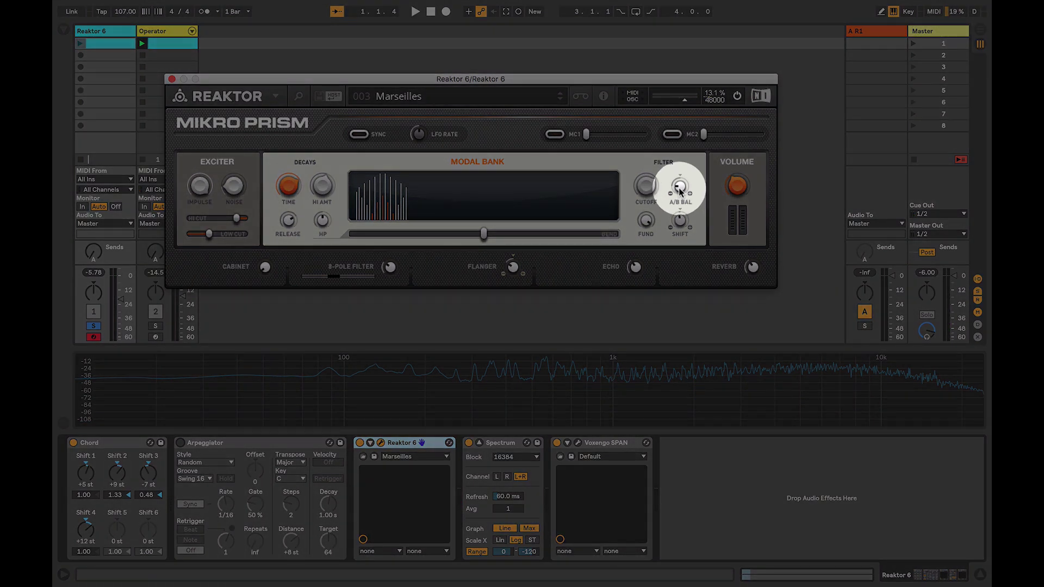
left_click_drag(679, 190, 678, 215)
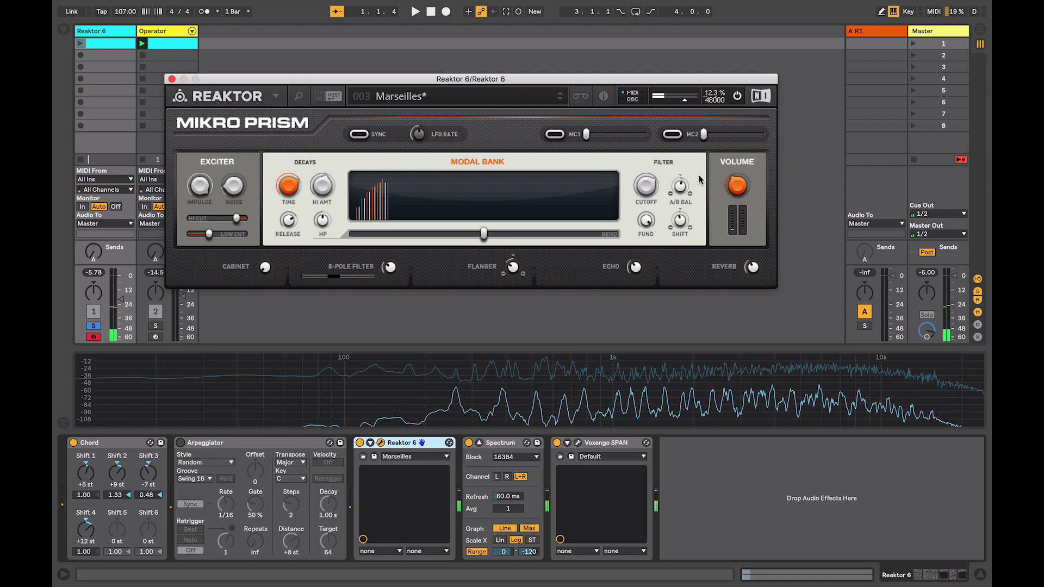
key("a")
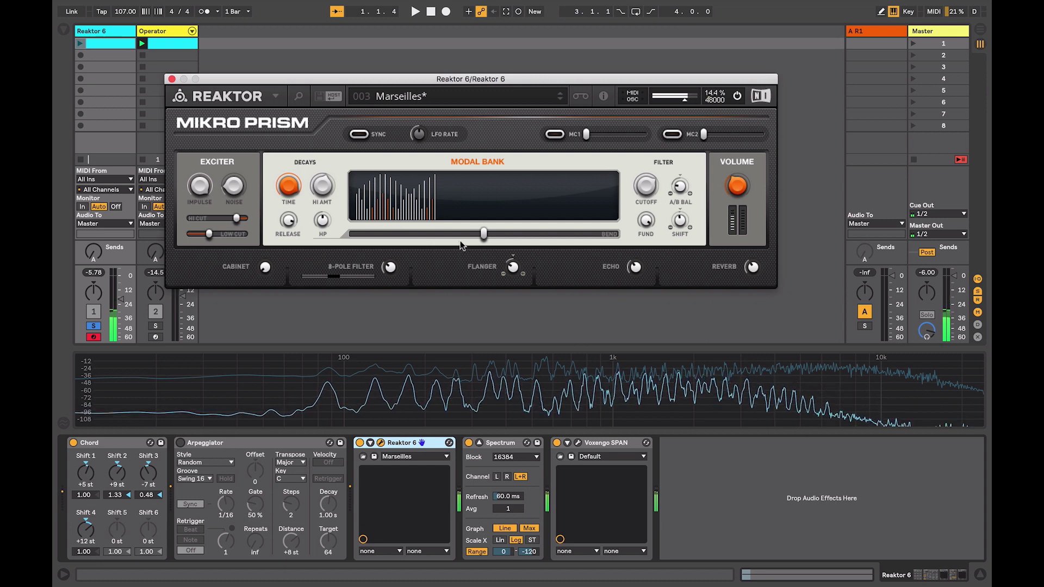
left_click_drag(484, 234, 567, 249)
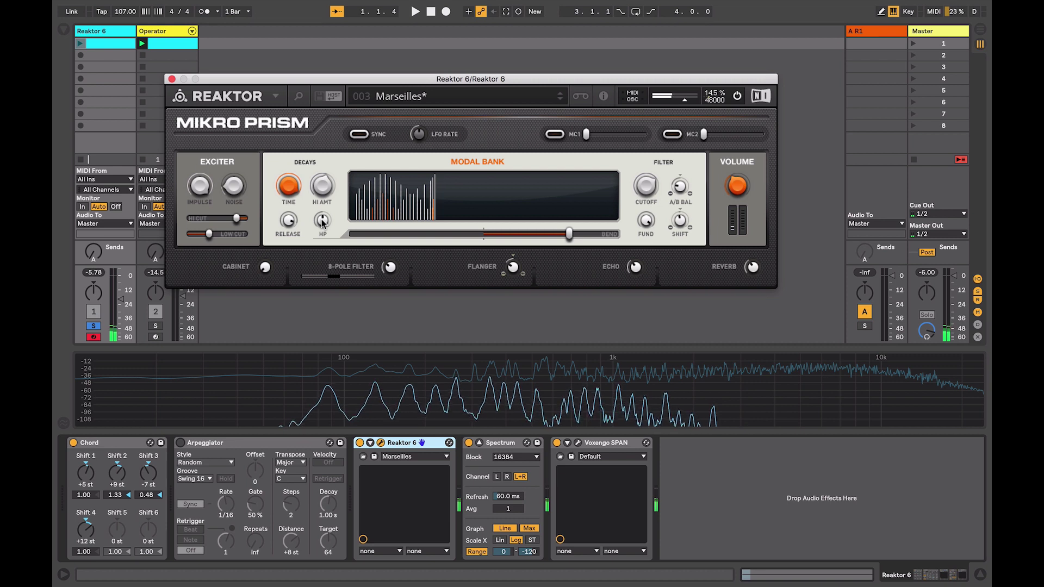
left_click_drag(322, 224, 314, 258)
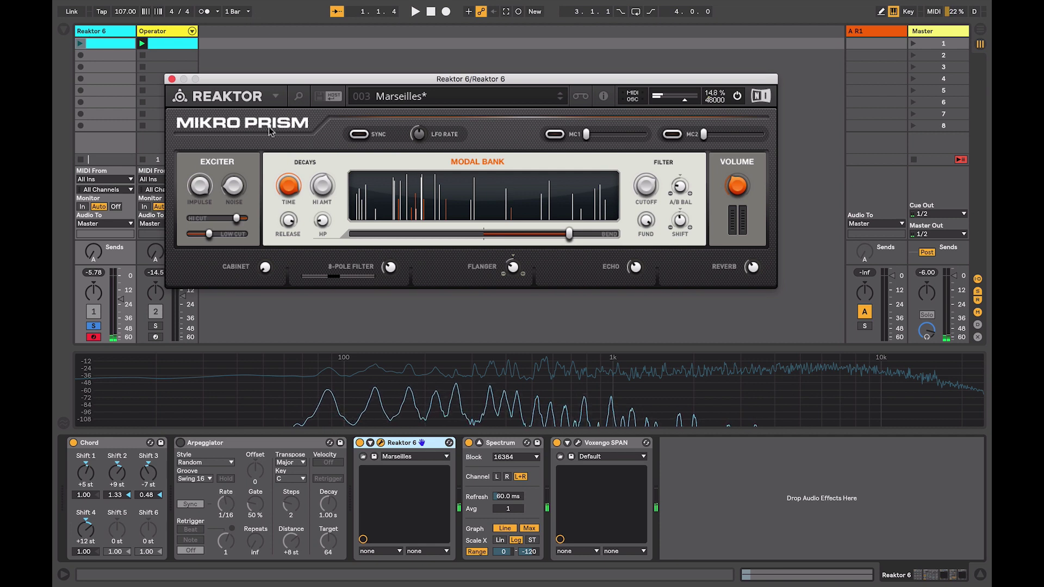
Step: In the sidebar's MIDI list, clean unused note mappings and delete the CC 1 and CC 11 mappings
left_click(299, 99)
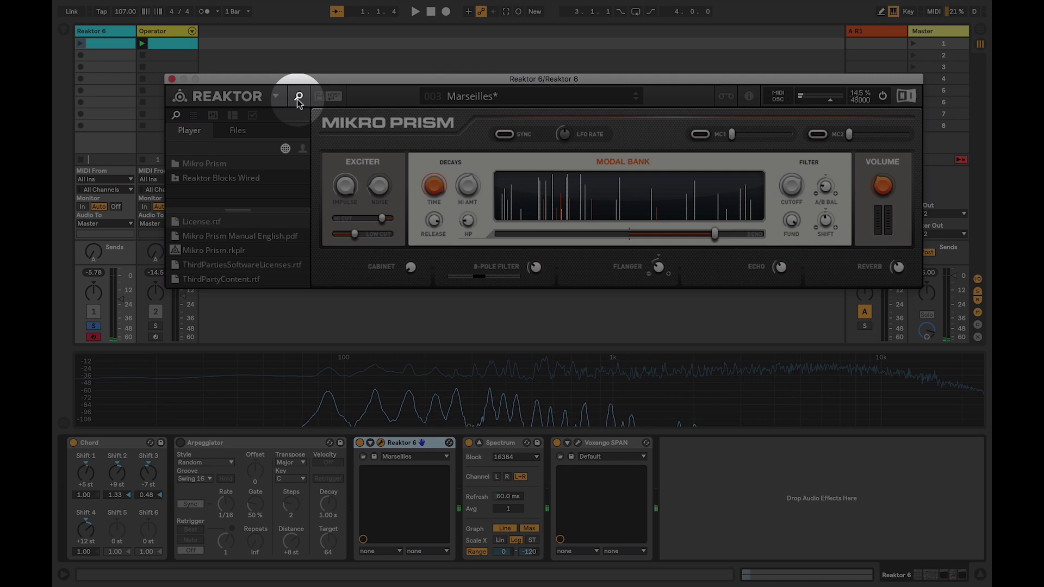
left_click(212, 116)
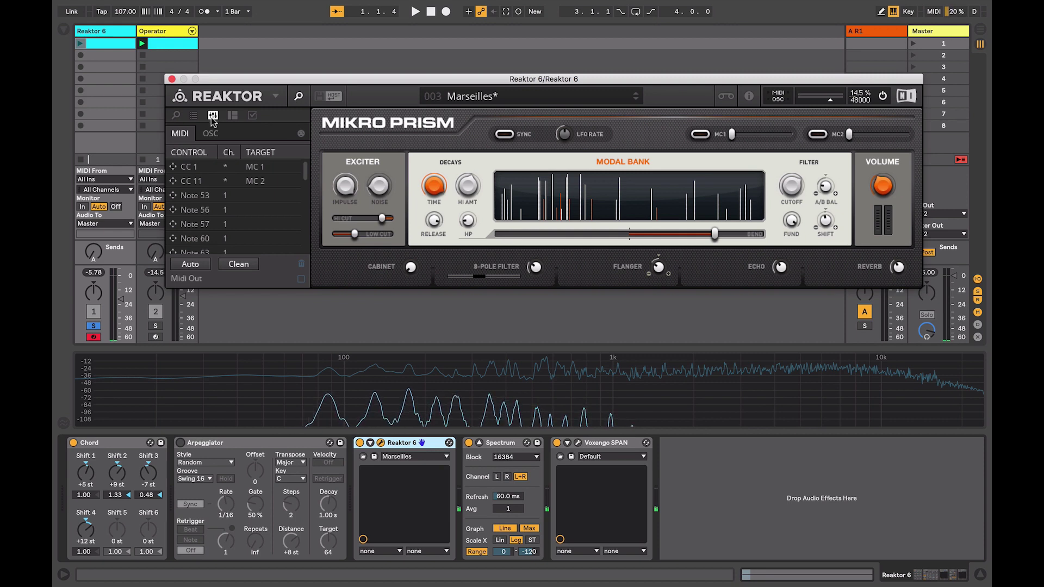
left_click(224, 265)
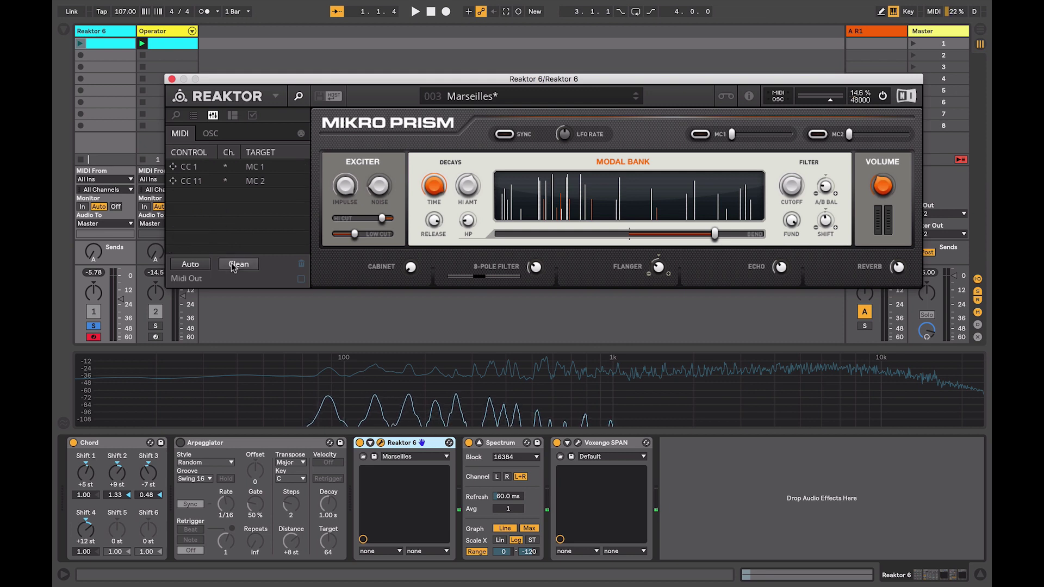
left_click(301, 265)
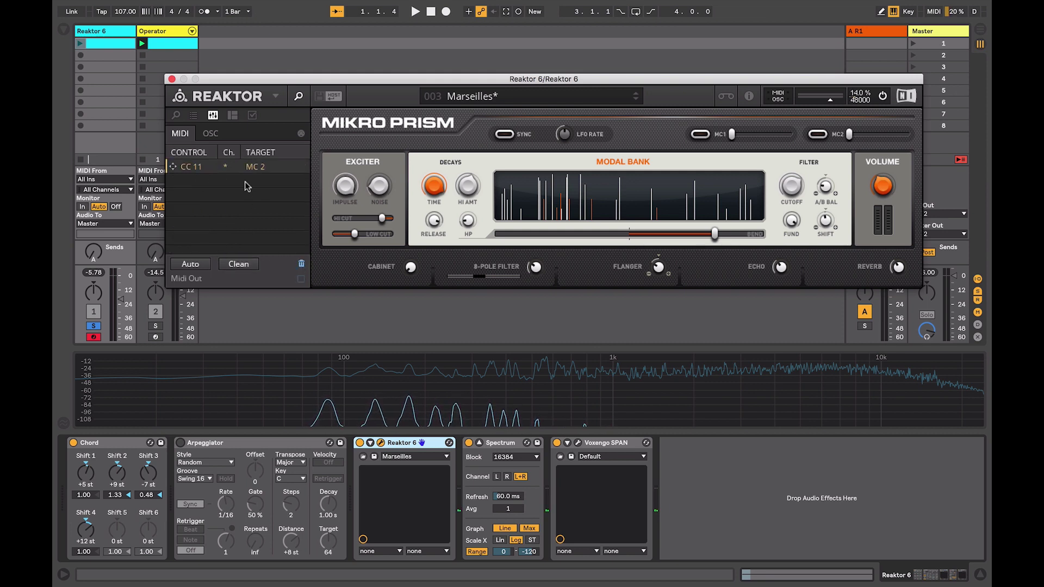
left_click(299, 264)
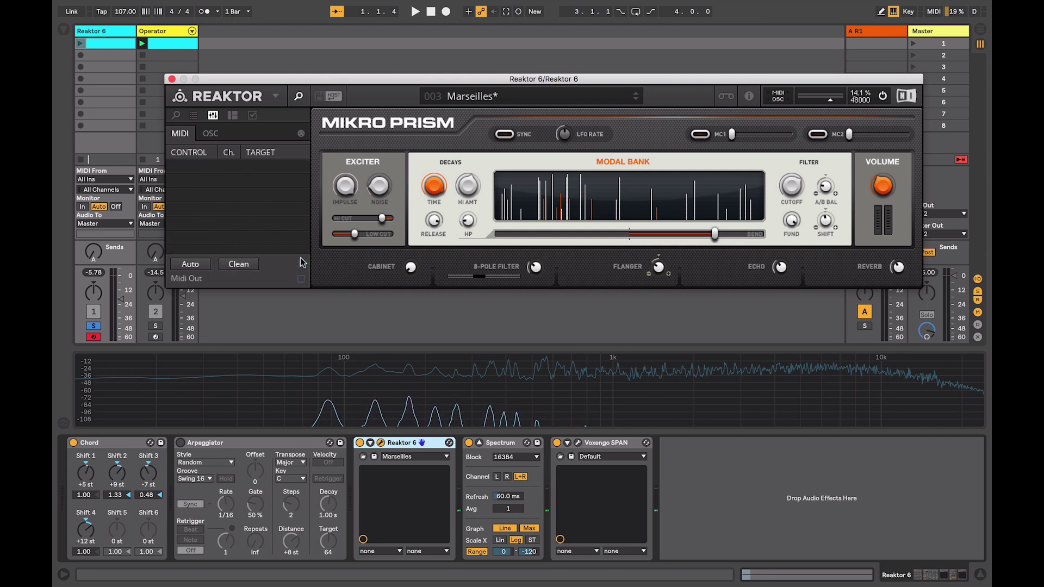
Step: Auto-learn incoming controllers, detecting CC 1 through CC 7 on channel 1
left_click(186, 265)
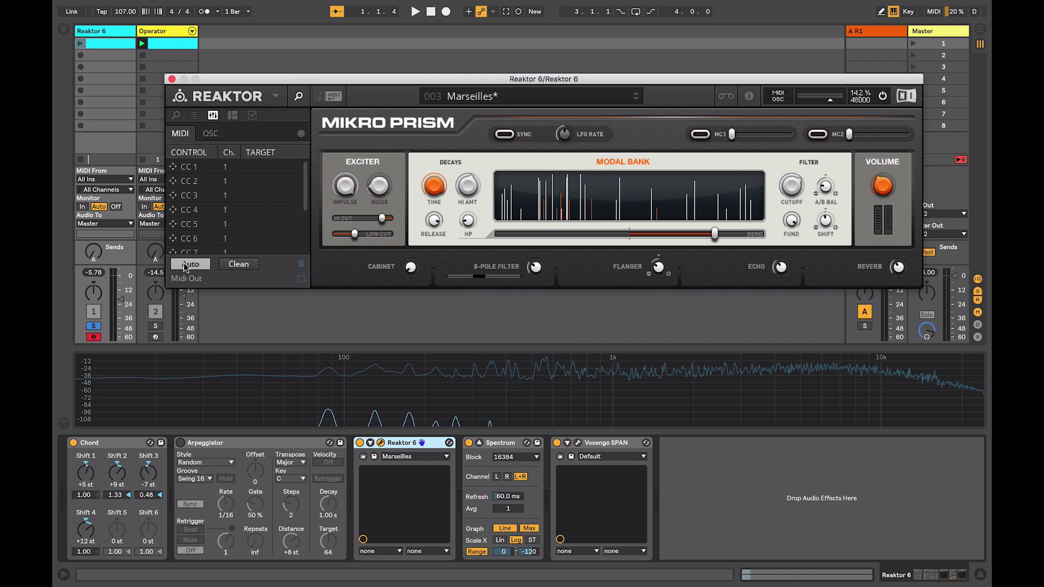
left_click(184, 265)
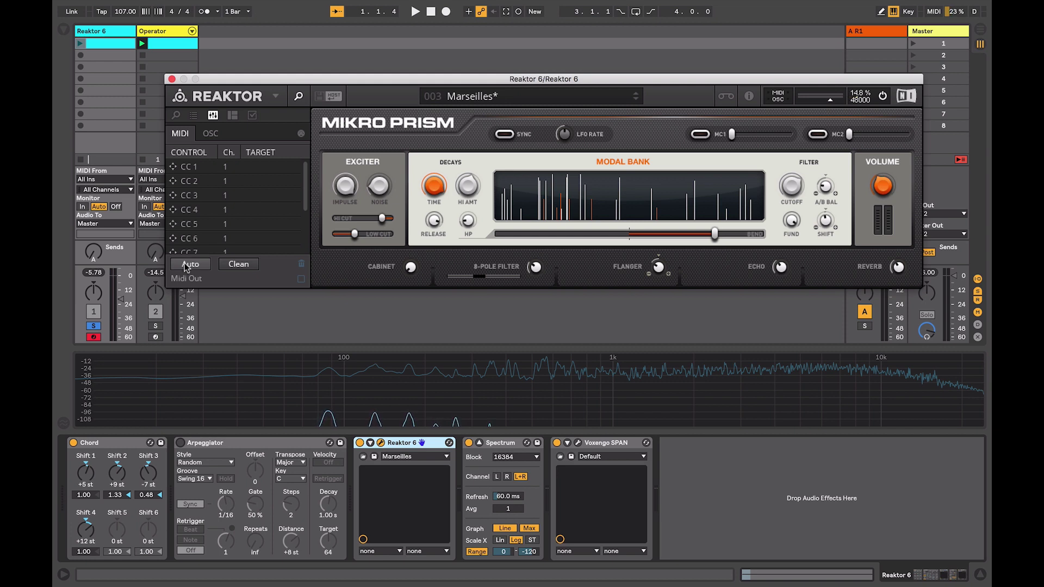
Step: Arm MIDI & OSC Learn on the Time, HI AMT, Release and HP knobs
right_click(435, 186)
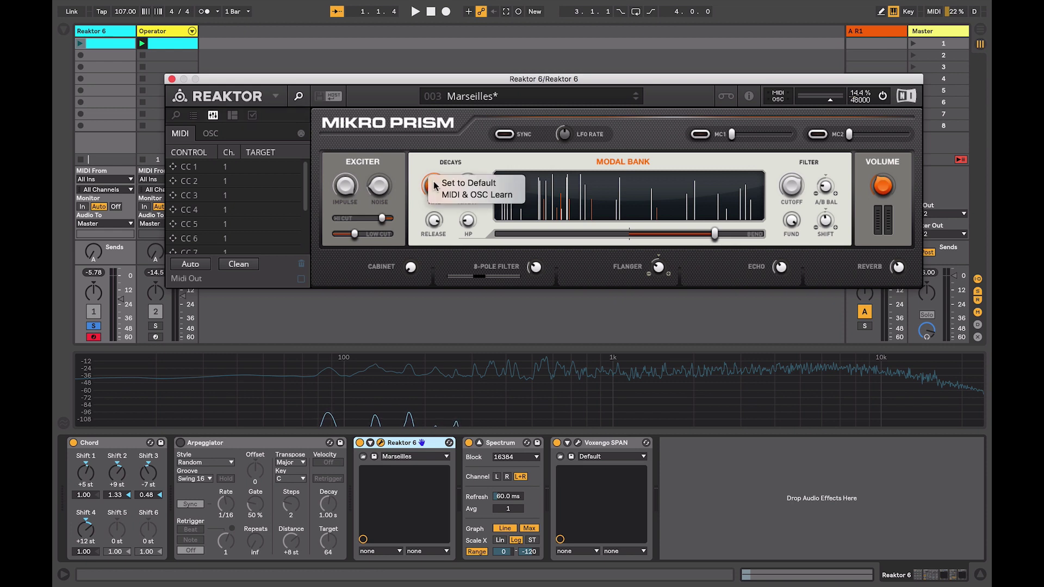
left_click(468, 195)
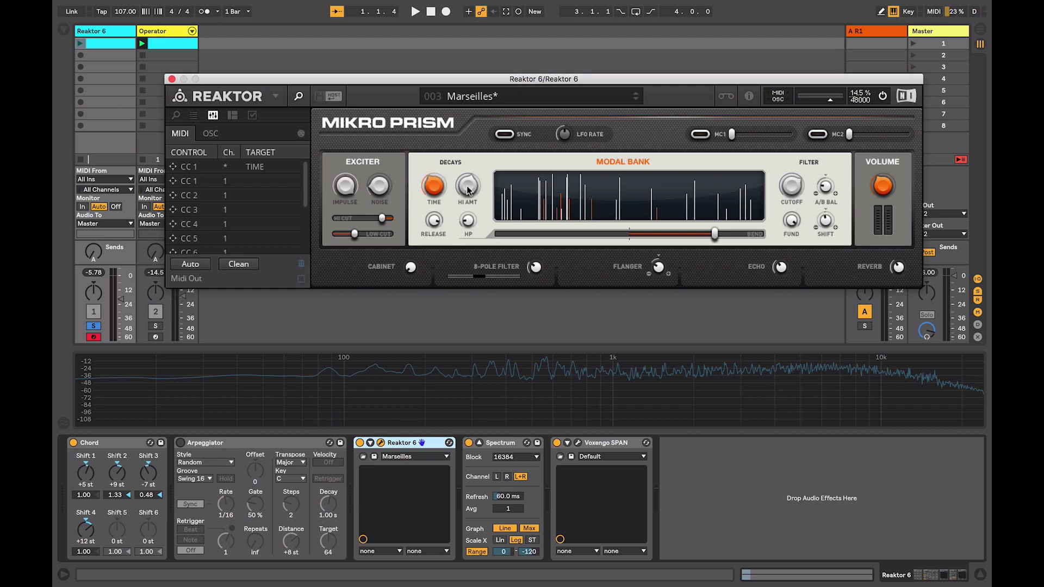
right_click(468, 187)
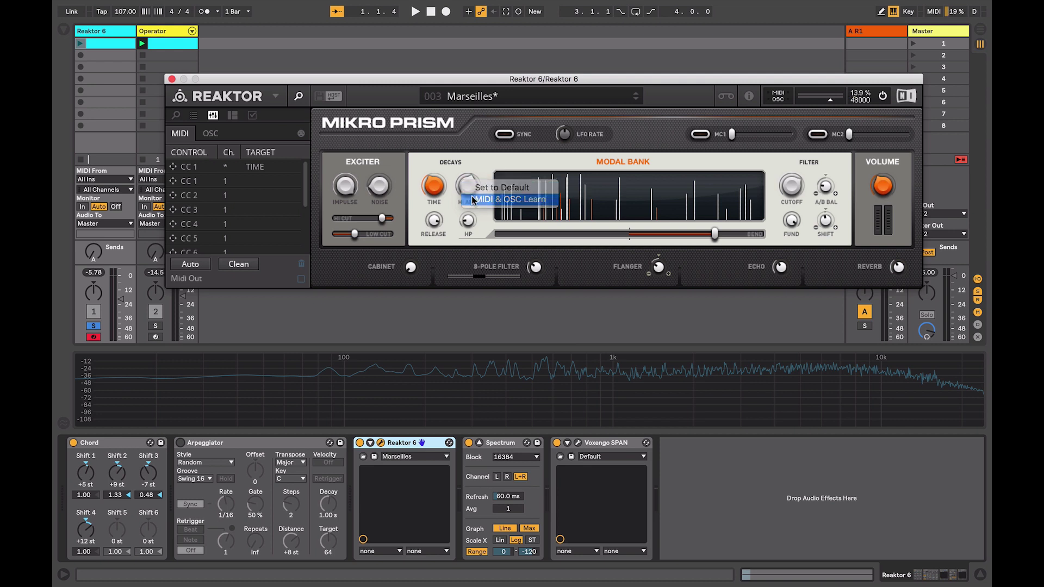
left_click(472, 200)
right_click(436, 220)
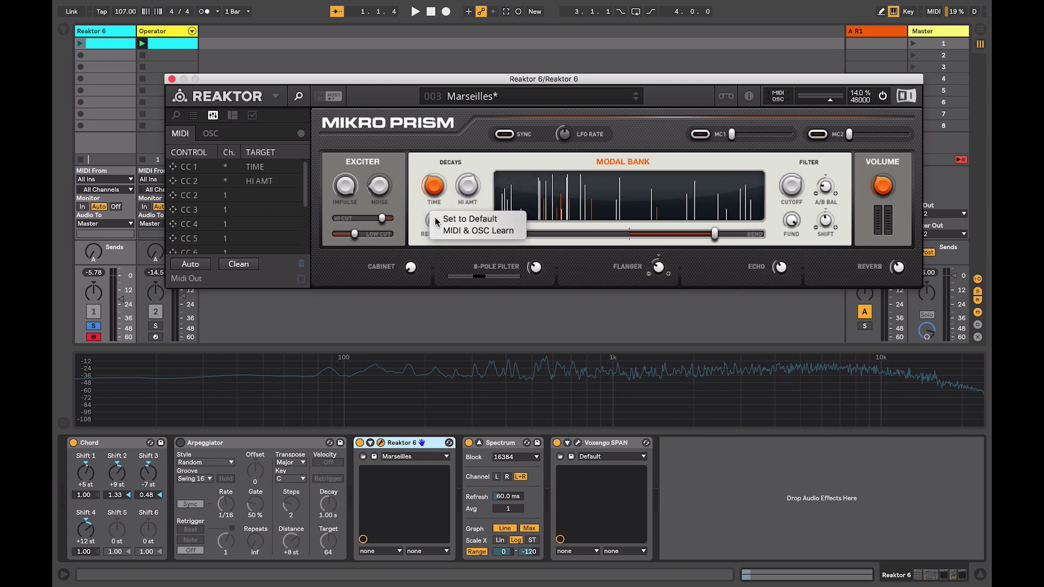
left_click(437, 217)
right_click(469, 220)
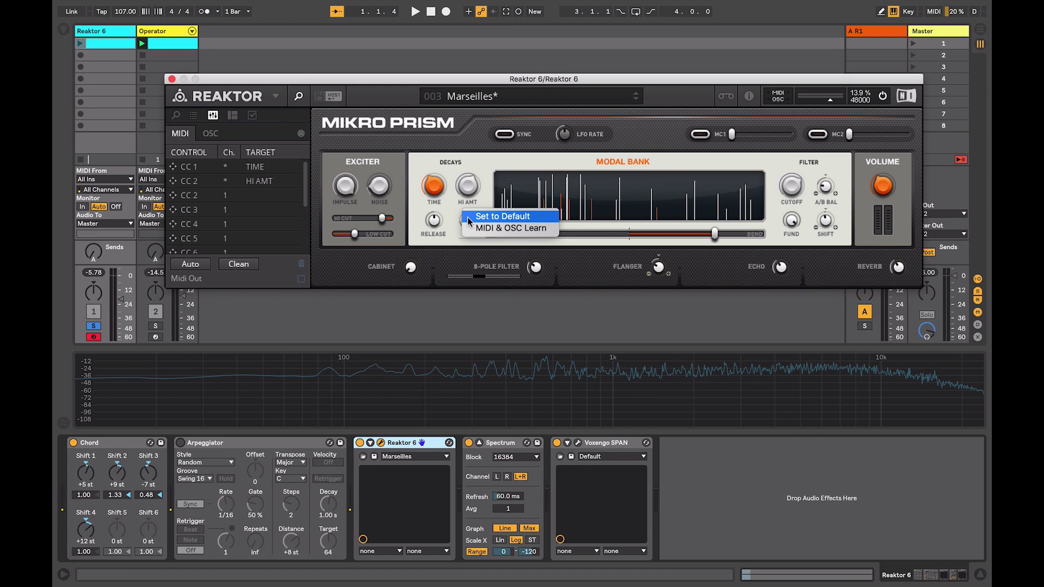
left_click(468, 217)
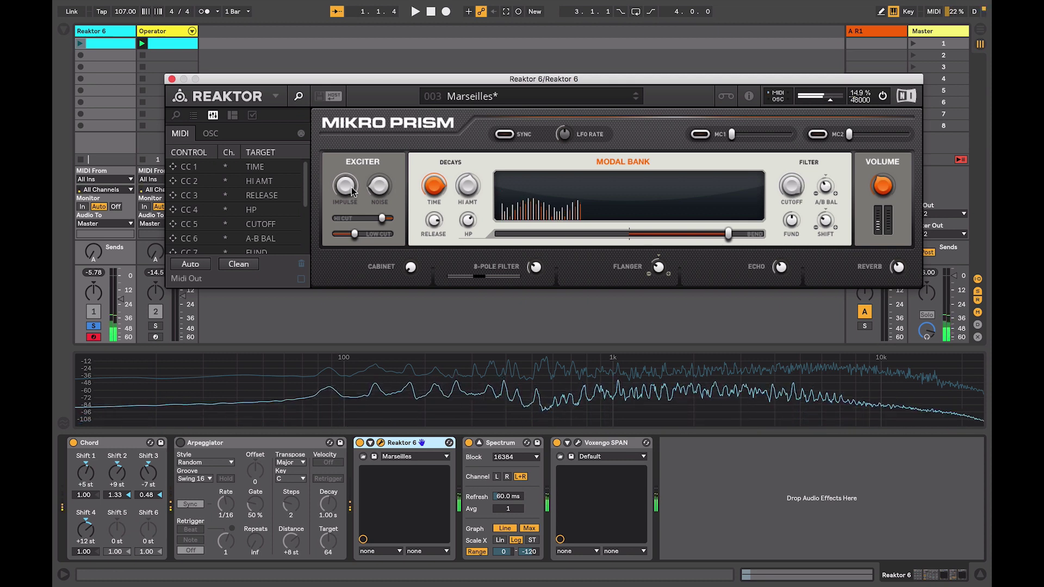
key("q")
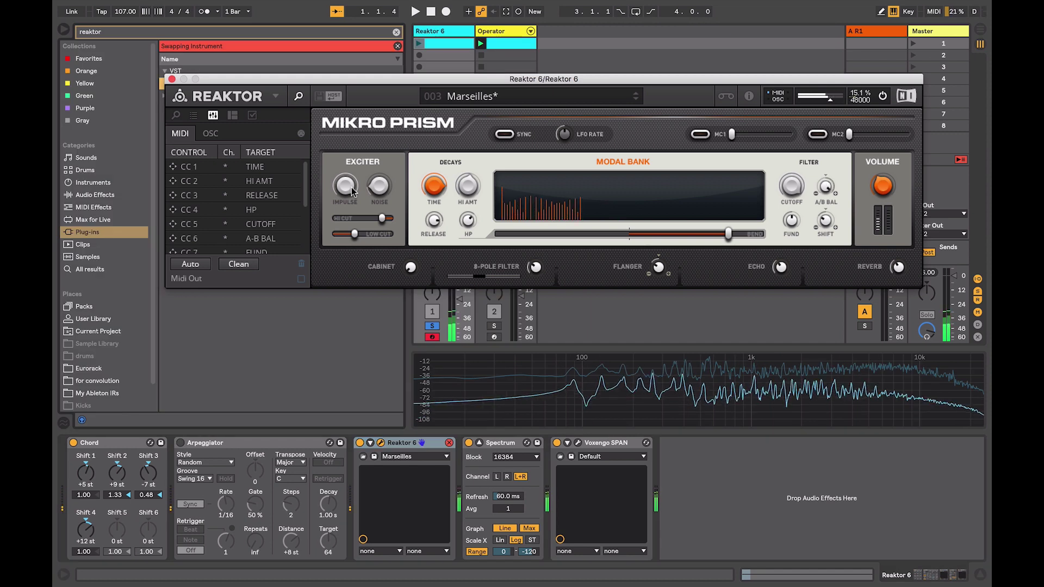
key("q")
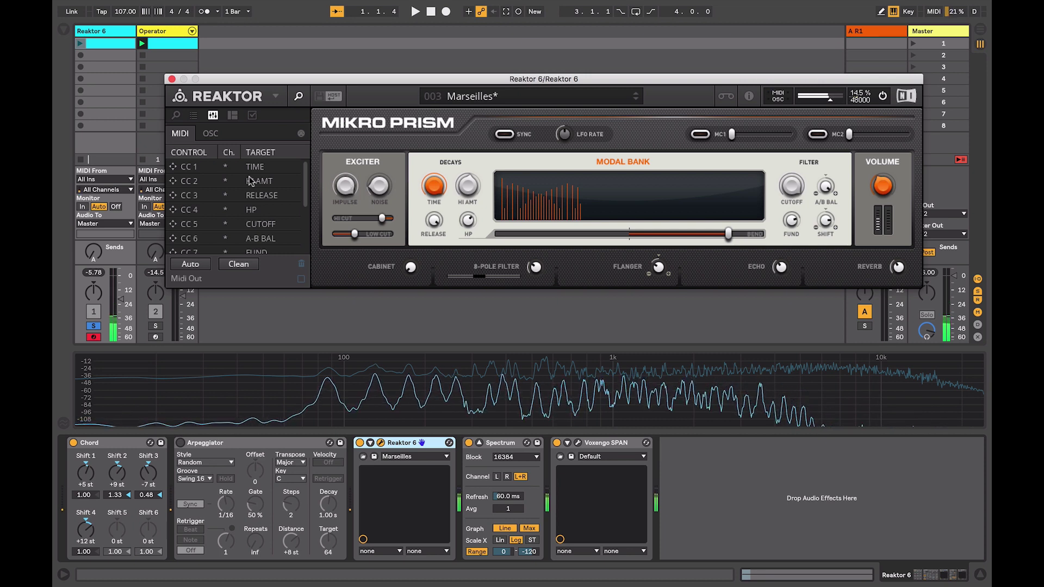
Step: Turn the Arpeggiator device back on so it drives Mikro Prism
left_click(180, 444)
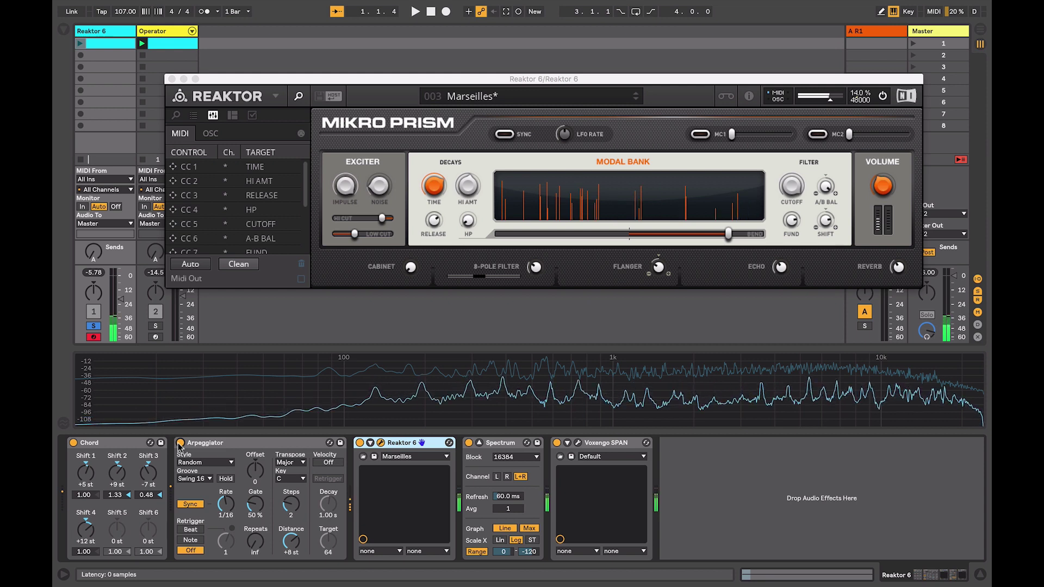
Step: Enable LFO modulation on macros MC1 and MC2 and set the keyboard octave to C2–D3
left_click(700, 134)
left_click(817, 135)
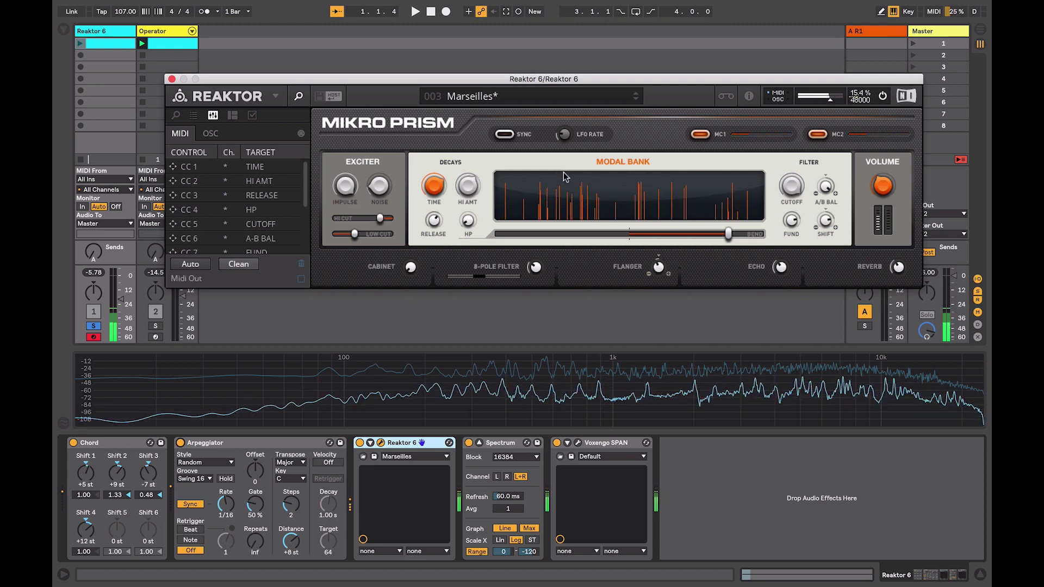
key("z")
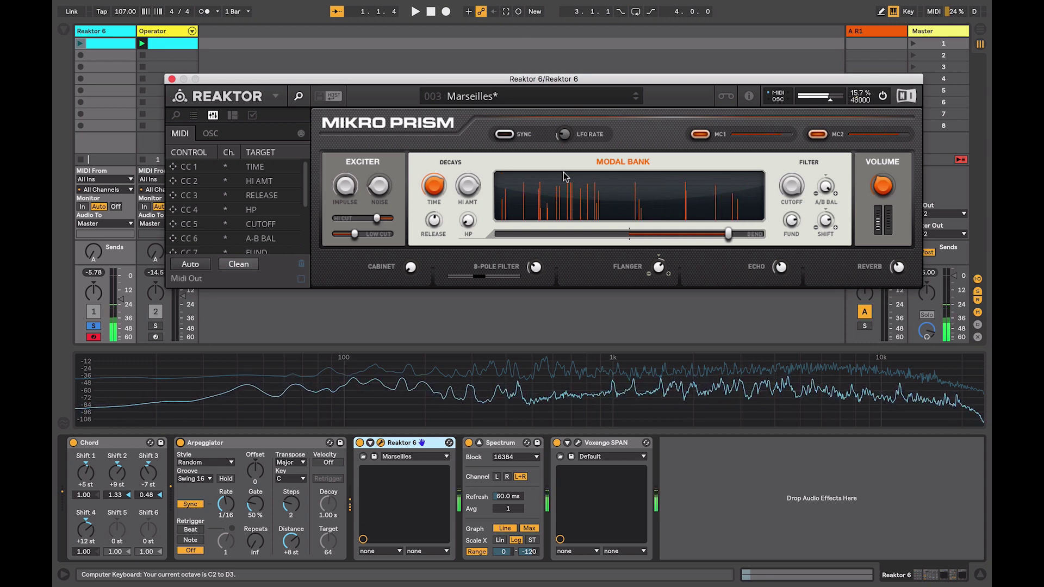